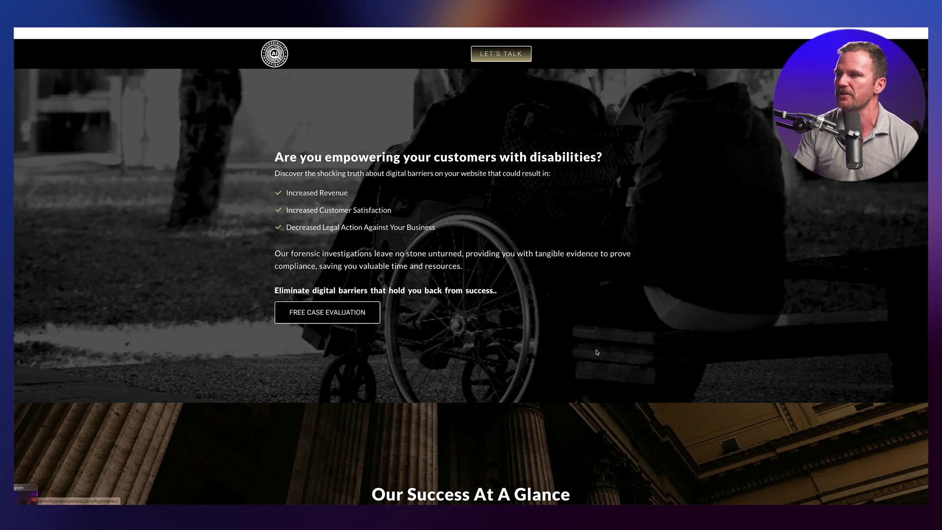
# Review the accessibility company's existing website, including the hero text, the success statistics and the client sections.
pyautogui.scroll(-6, 420, 291)
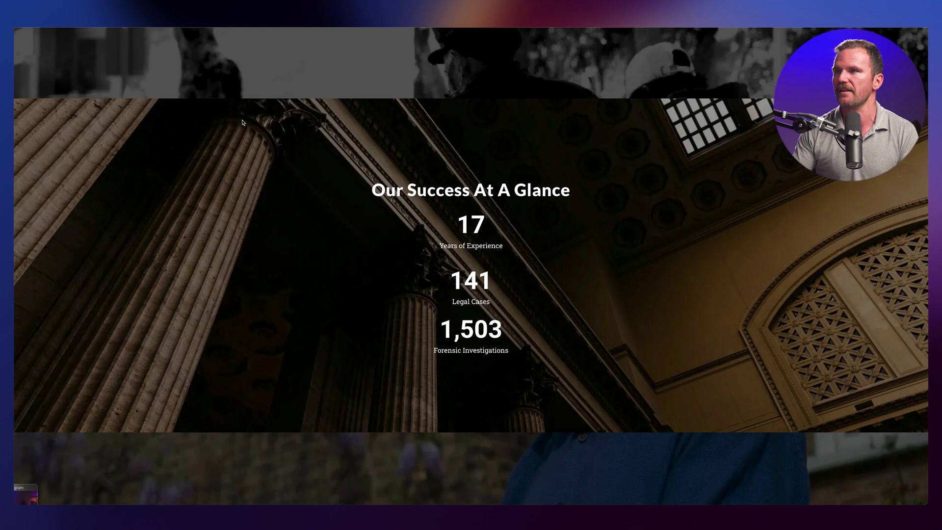
pyautogui.scroll(-1, 488, 306)
pyautogui.moveTo(416, 162); pyautogui.dragTo(625, 317)
pyautogui.click(625, 318)
pyautogui.moveTo(451, 193); pyautogui.dragTo(536, 282)
pyautogui.moveTo(510, 321); pyautogui.dragTo(365, 174)
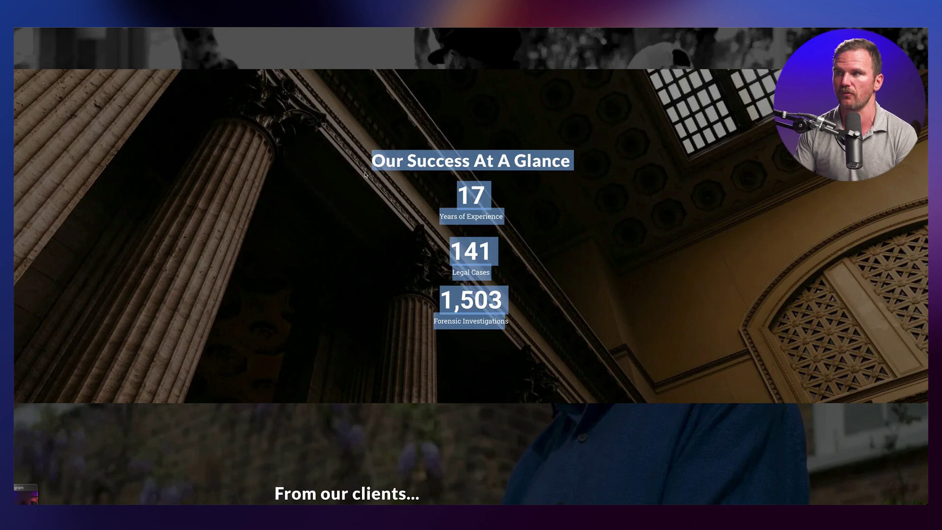
pyautogui.click(365, 174)
pyautogui.moveTo(508, 324); pyautogui.dragTo(444, 238)
pyautogui.click(412, 274)
pyautogui.scroll(-15, 587, 283)
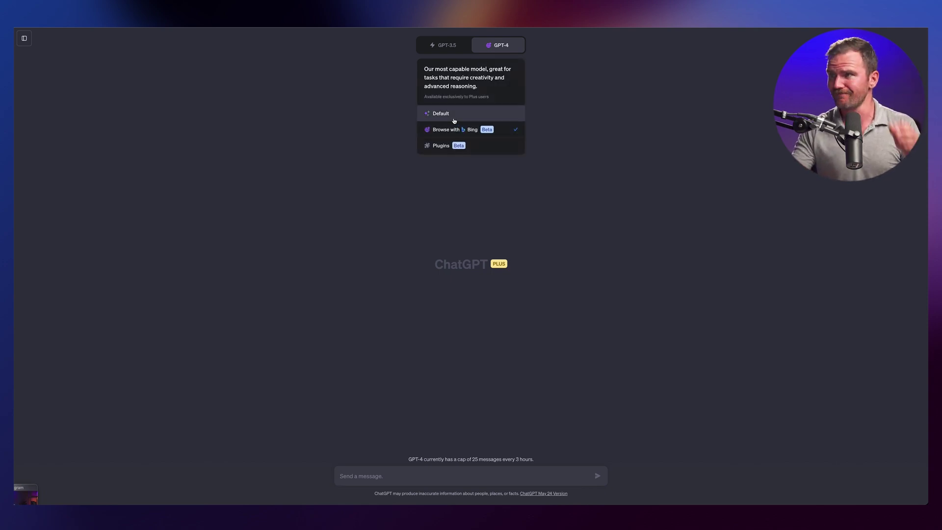
# Choose default GPT-4 in ChatGPT, select all the website's text and write the prompt "Hey Mr GPT, give me the TLDR on this website".
pyautogui.click(470, 110)
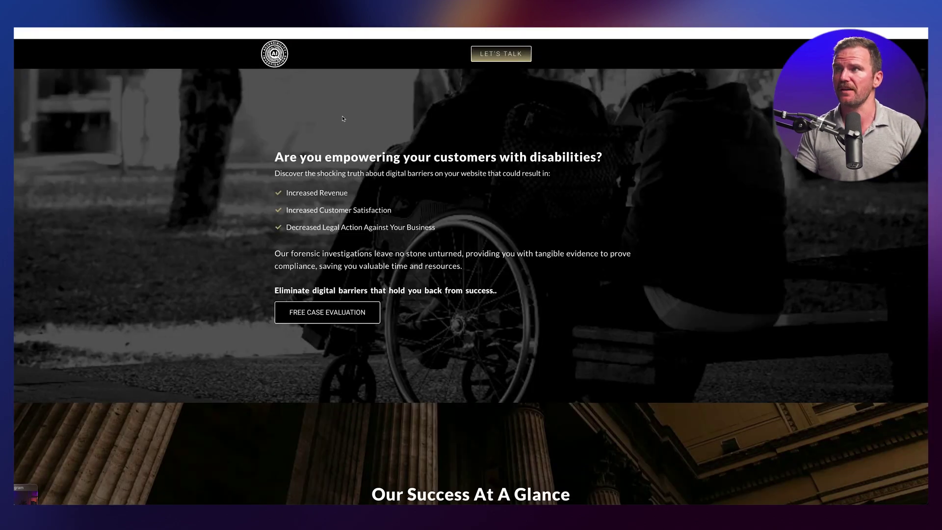
pyautogui.press('super+a')
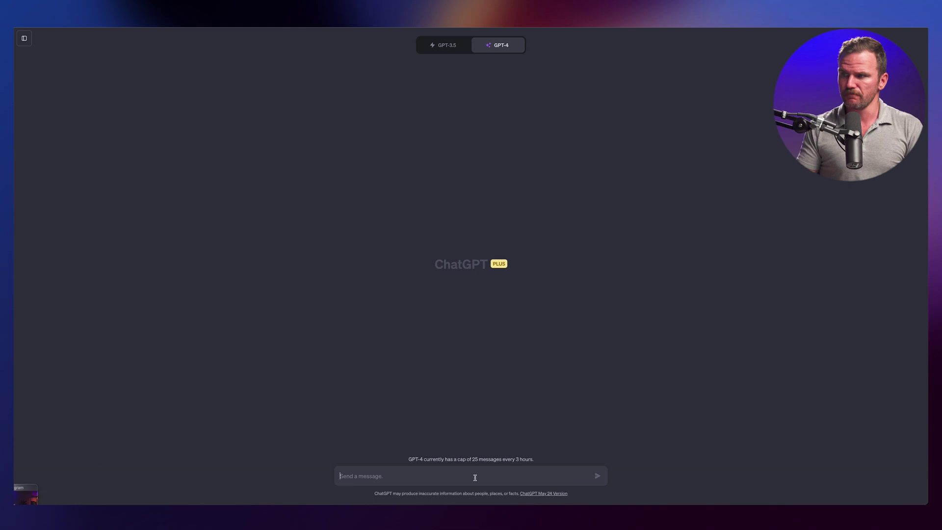
pyautogui.write('Hey Mr GPT, give me the TLDR on this website')
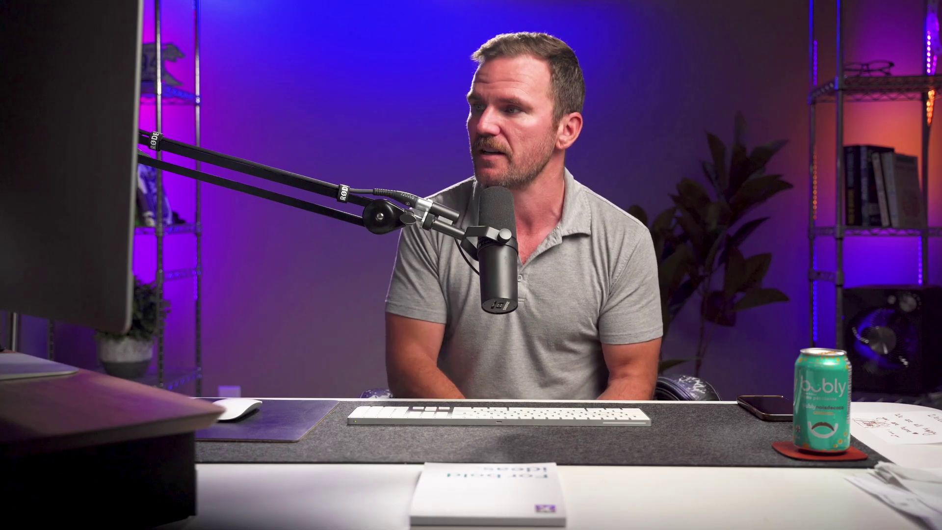
# Ask ChatGPT for improved, more bright and hopeful copy to make the website better, starting with an engaging headline.
pyautogui.write('make this websit')
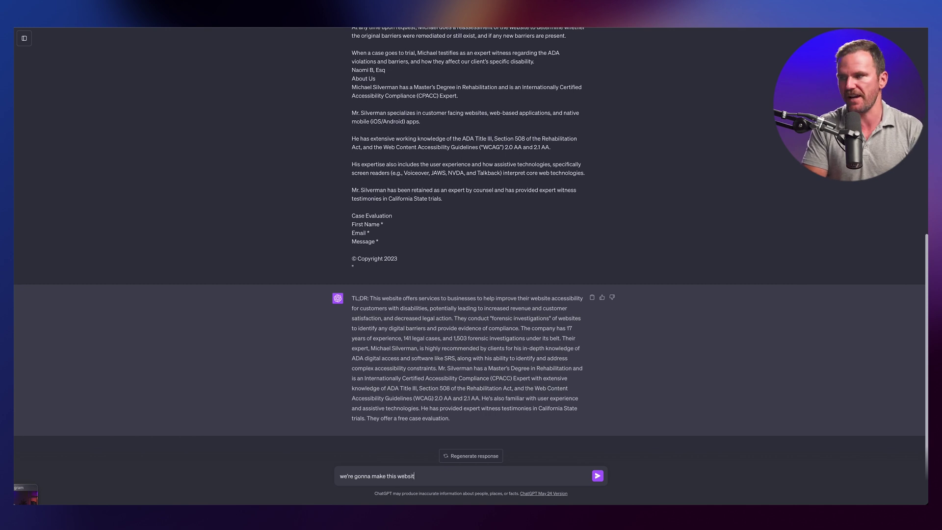
pyautogui.write('e better, a little more birhgt and ')
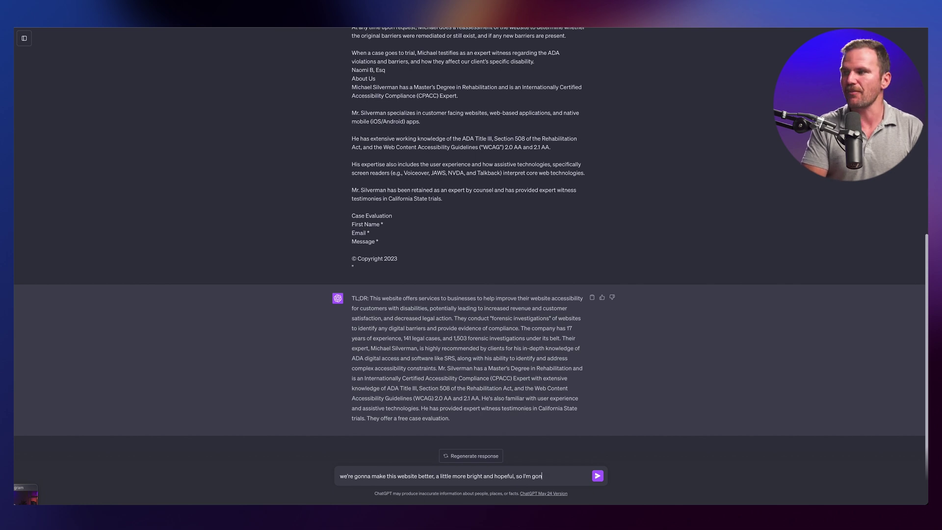
pyautogui.write('improved copy for the site. L')
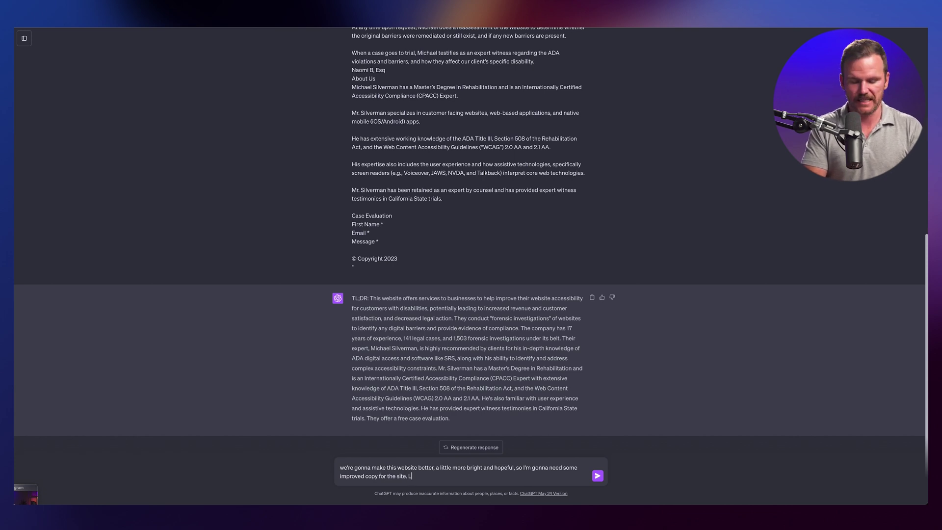
pyautogui.write('ngaging headline.')
pyautogui.press('Return')
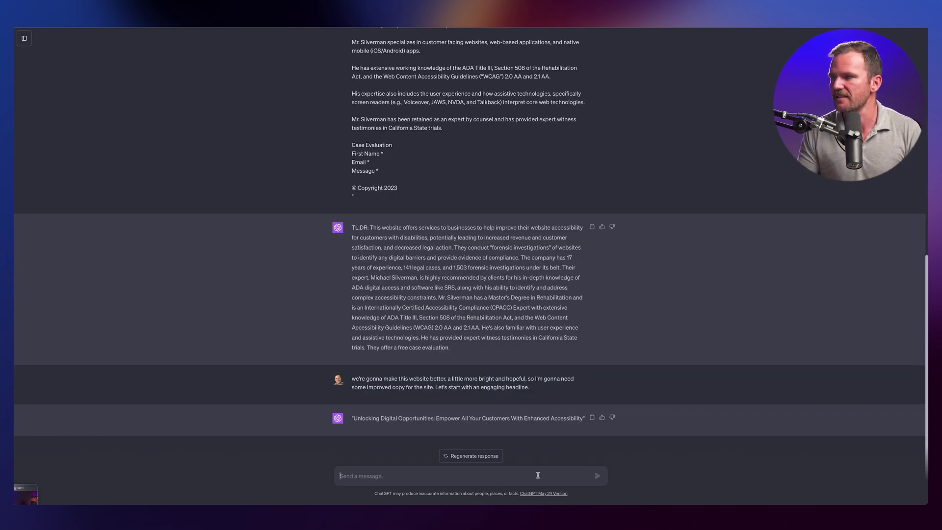
# Send "give me 3 more" for additional headlines and highlight the third one, "Creating A Future Without Digital Limits: Accessibility is the Key to Customer Empowerment".
pyautogui.write('give me 3')
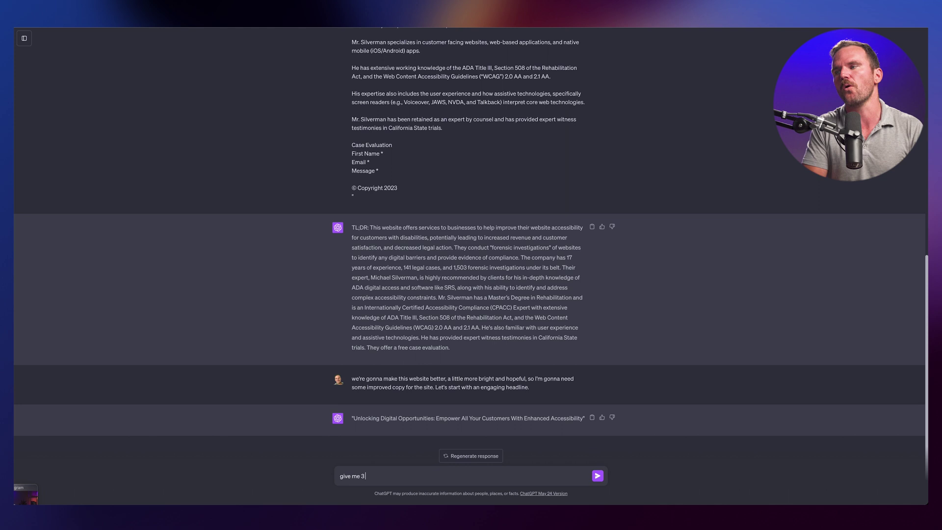
pyautogui.write(' more')
pyautogui.press('Return')
pyautogui.hotkey('ctrl', '+')
pyautogui.hotkey('ctrl', '+')
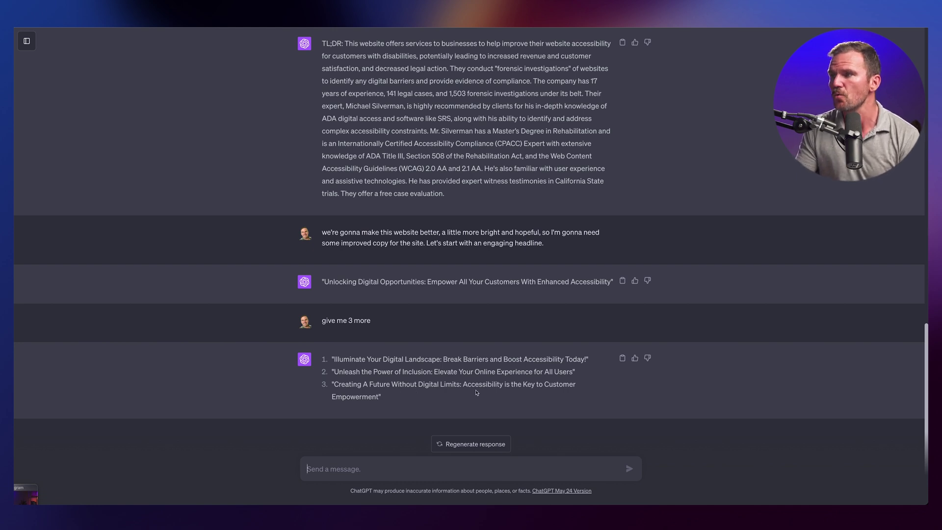
pyautogui.moveTo(380, 398); pyautogui.dragTo(335, 386)
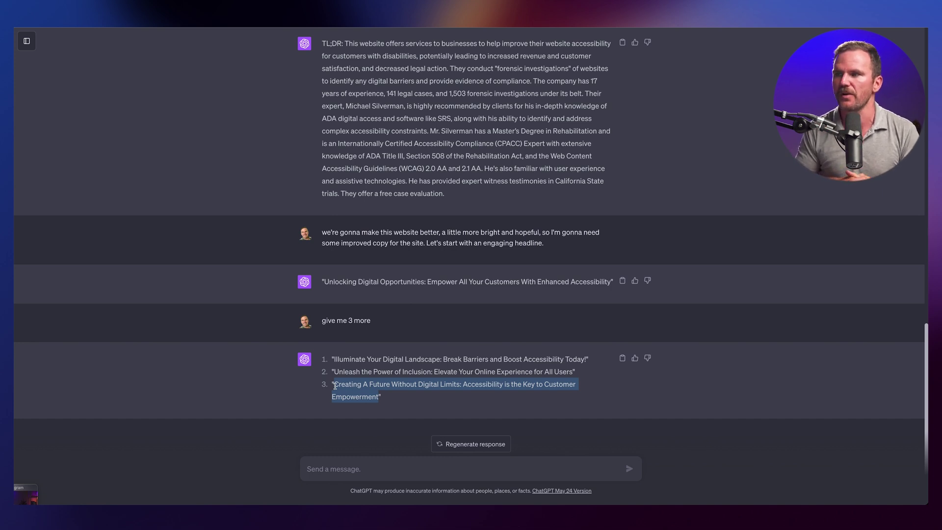
pyautogui.click(385, 461)
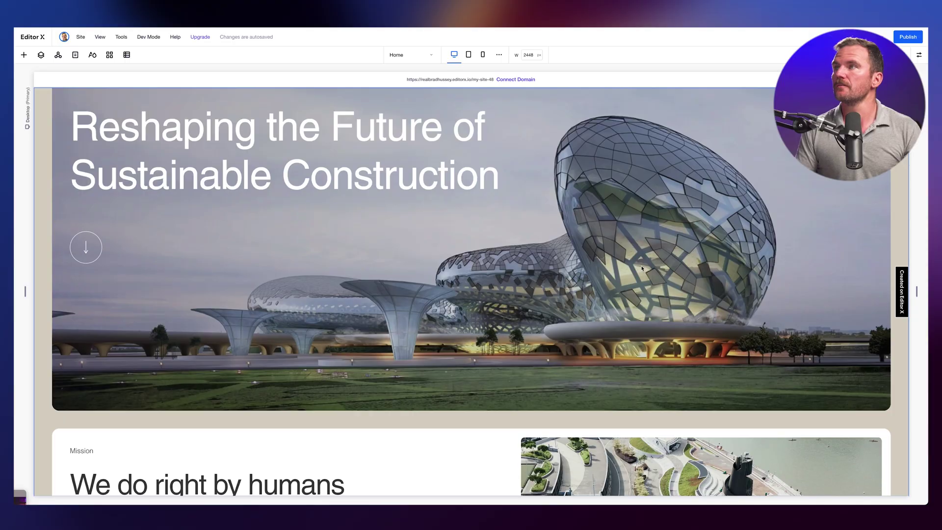
# Switch to Editor X and look over the construction template's home page, from the hero through the Mission and Our Focus Areas sections.
pyautogui.scroll(-7, 582, 221)
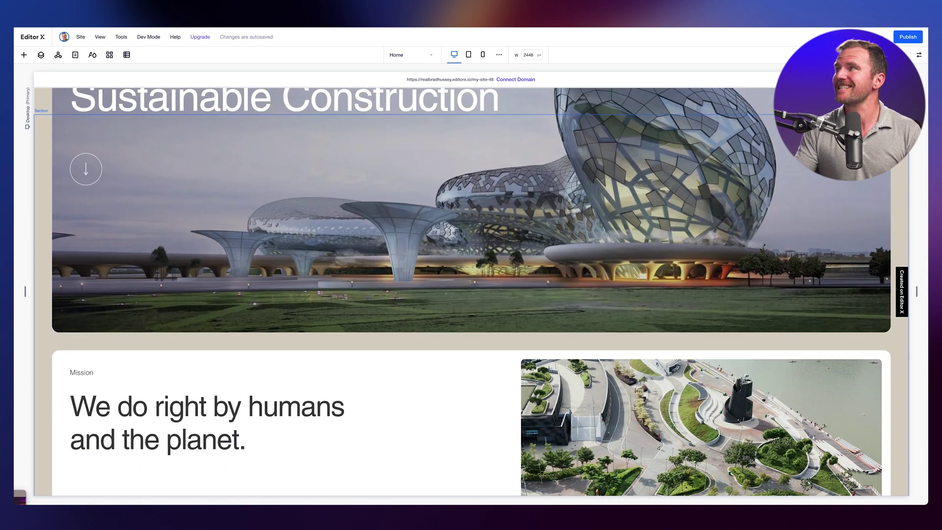
pyautogui.scroll(-10, 652, 279)
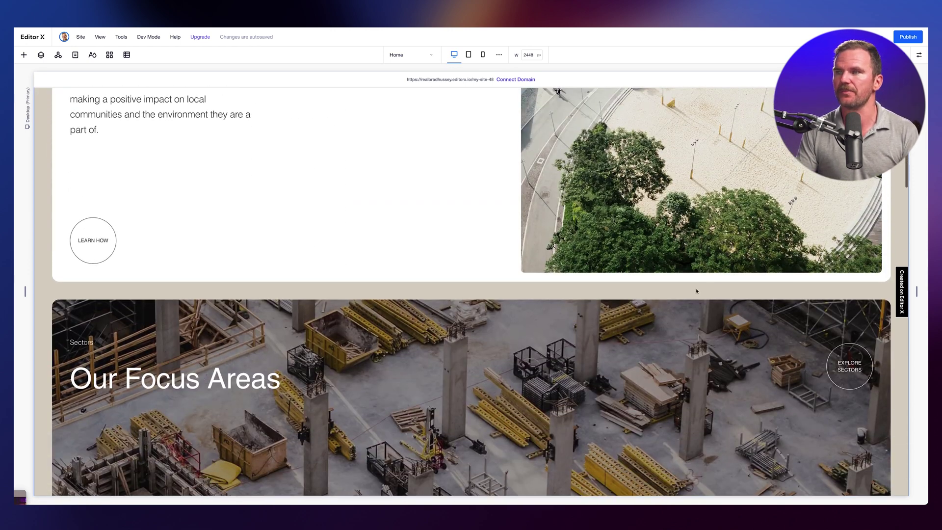
pyautogui.scroll(-10, 693, 288)
pyautogui.scroll(15, 694, 288)
pyautogui.scroll(8, 677, 287)
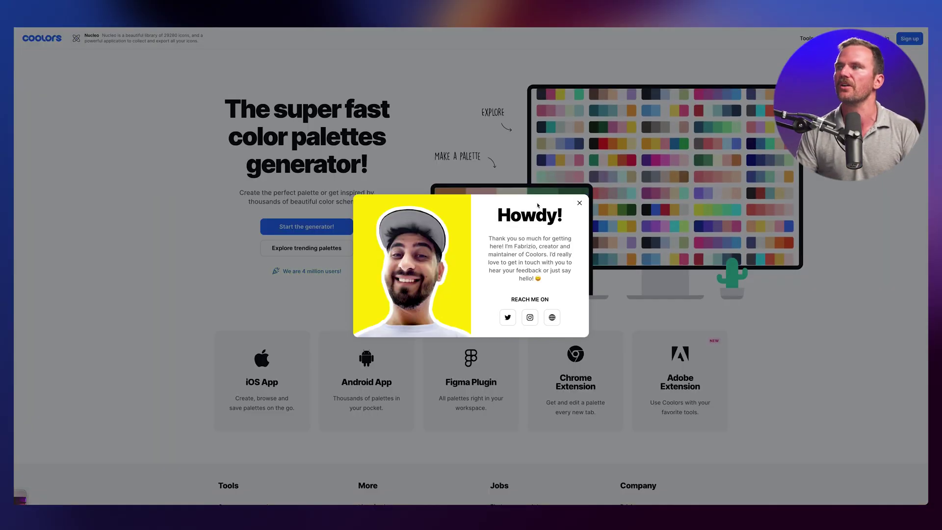
# Dismiss the welcome message on Coolors and pick the light blue, teal, navy, yellow and orange palette from the trending palettes.
pyautogui.click(580, 202)
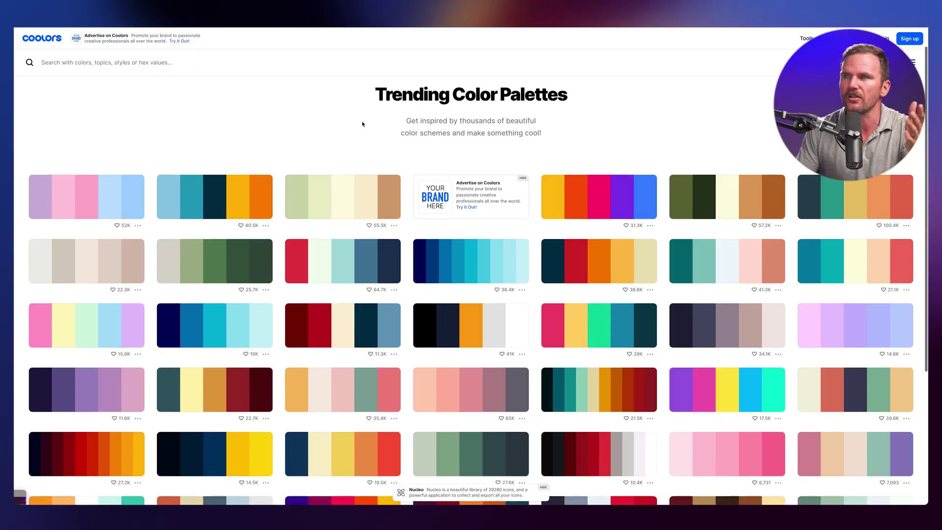
pyautogui.scroll(-1, 348, 112)
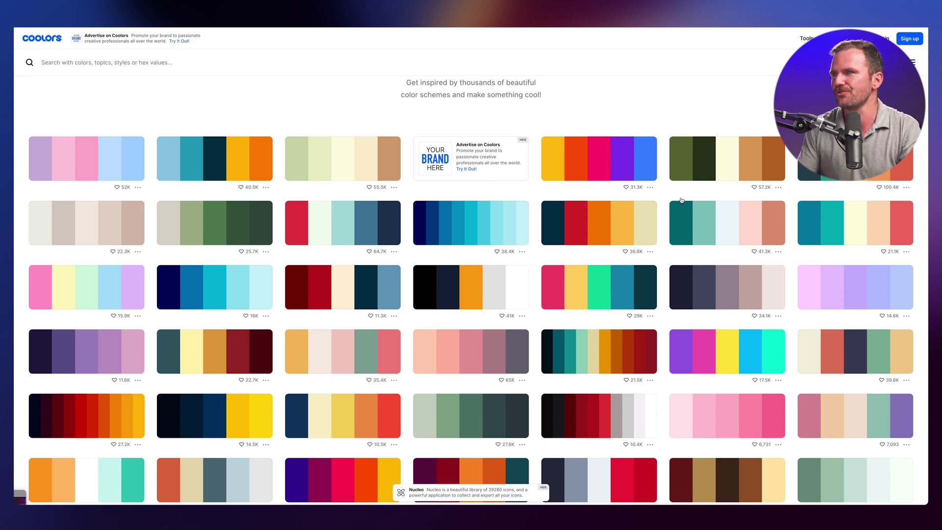
pyautogui.click(259, 143)
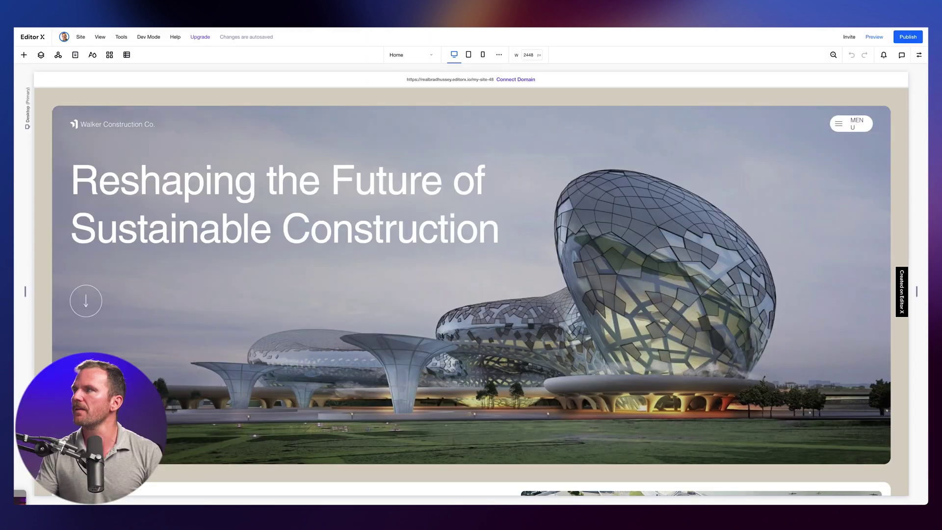
# Apply the blue, teal, yellow and orange palette to the site color styles in Editor X, and check the site typography styles.
pyautogui.click(92, 55)
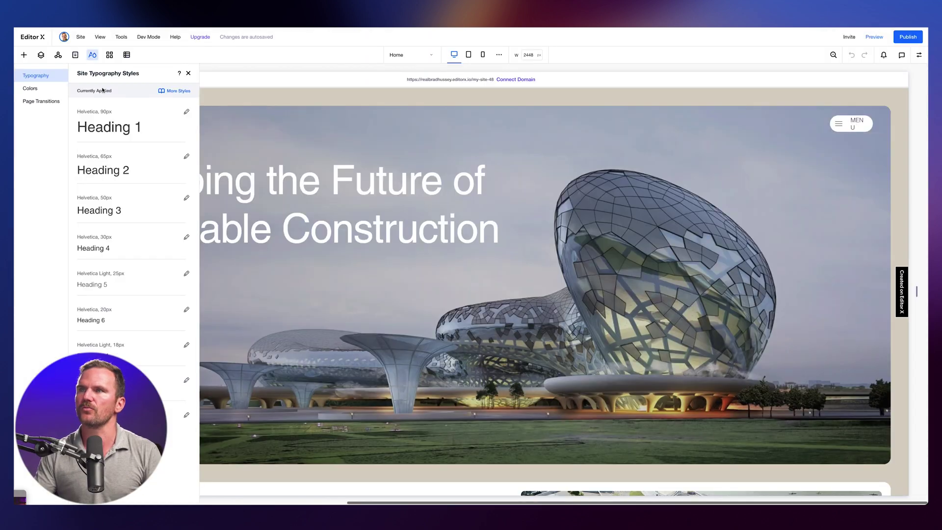
pyautogui.click(30, 89)
pyautogui.hotkey('ctrl', 'v')
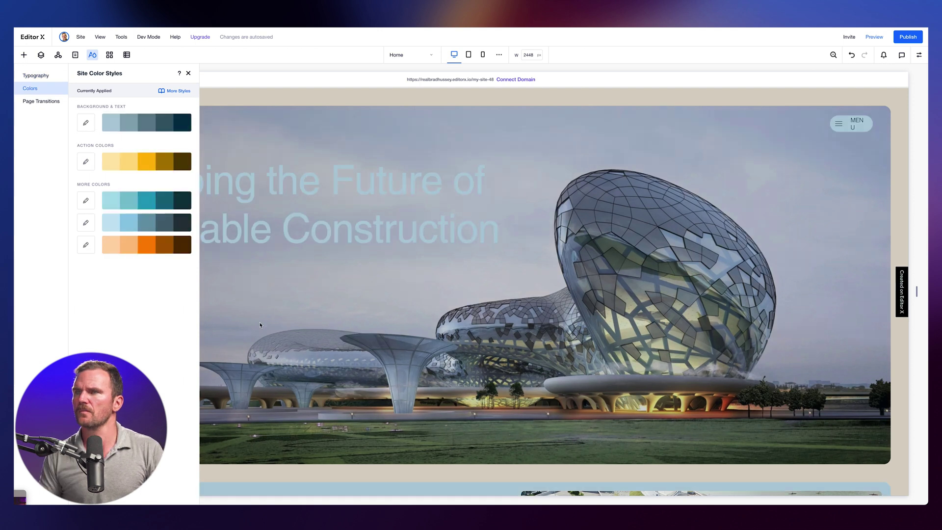
pyautogui.hscroll(-5, 372, 259)
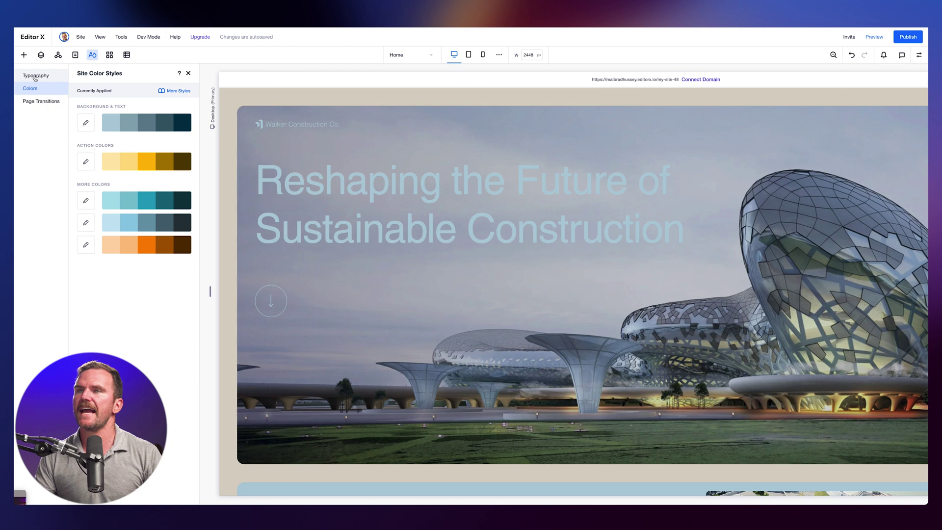
pyautogui.click(36, 76)
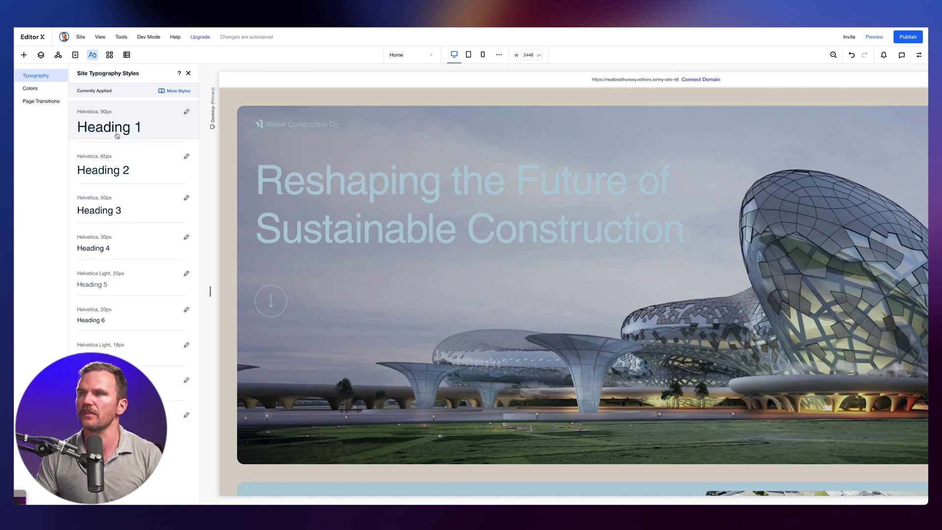
pyautogui.click(188, 73)
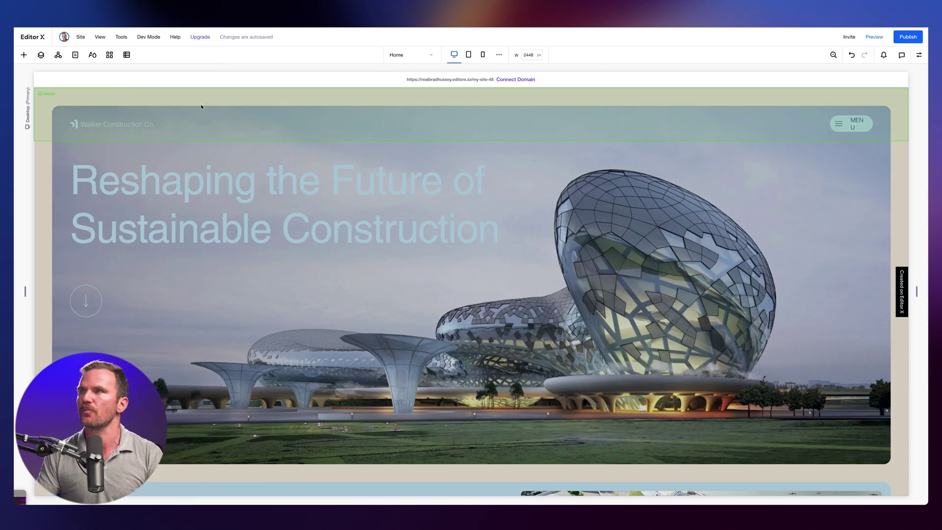
# Set the hero headline to "Creating A Future Without Digital Limits: Accessibility is the Key to Customer Empowerment" and the header brand text to "Accessibility Investigations".
pyautogui.click(48, 96)
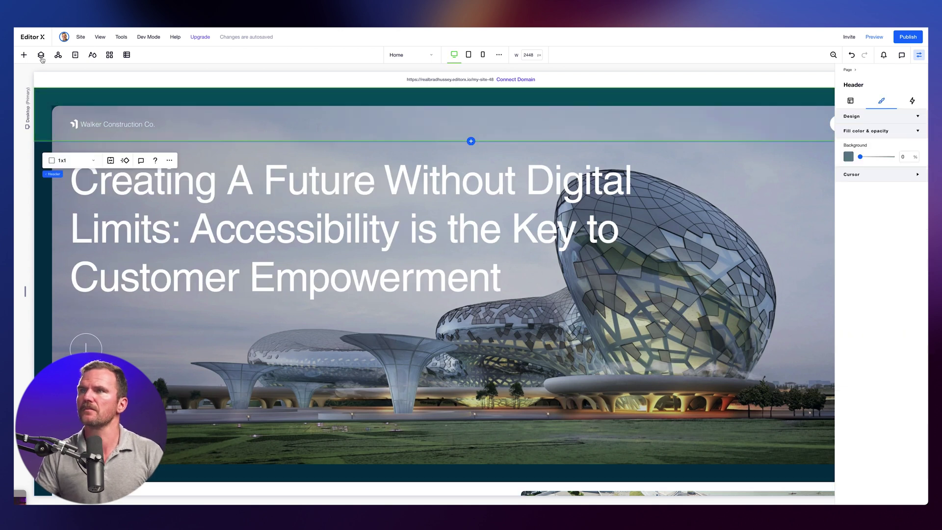
pyautogui.click(41, 55)
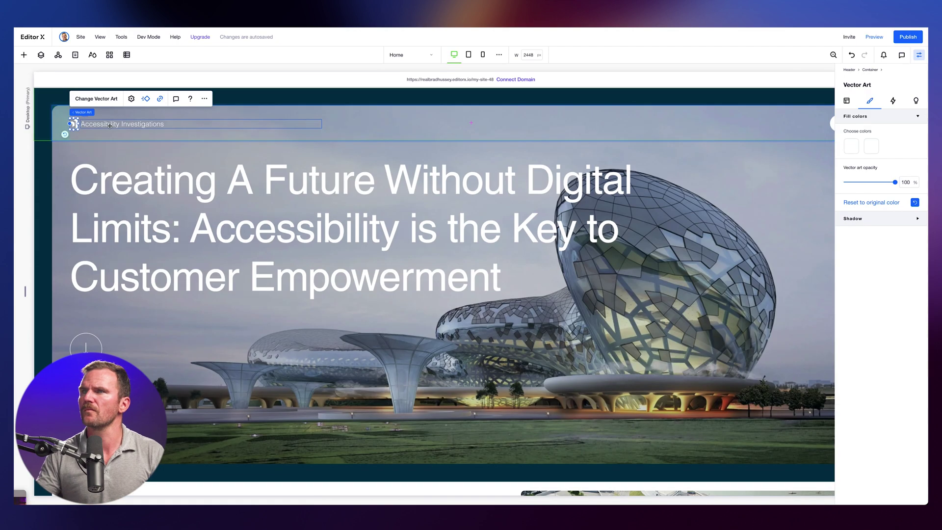
# Narrow the desktop canvas to a width of 2136 px and open the layout settings of the hero container.
pyautogui.click(40, 176)
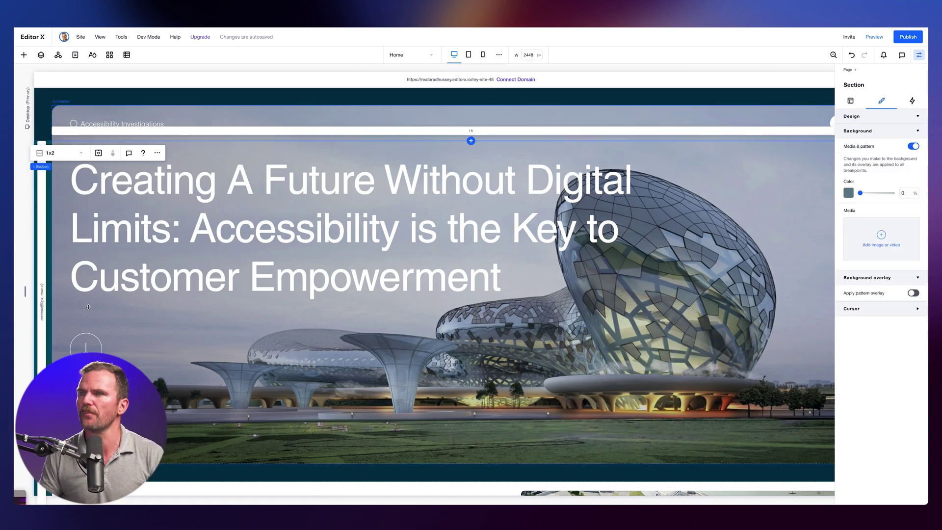
pyautogui.moveTo(26, 291); pyautogui.dragTo(45, 291)
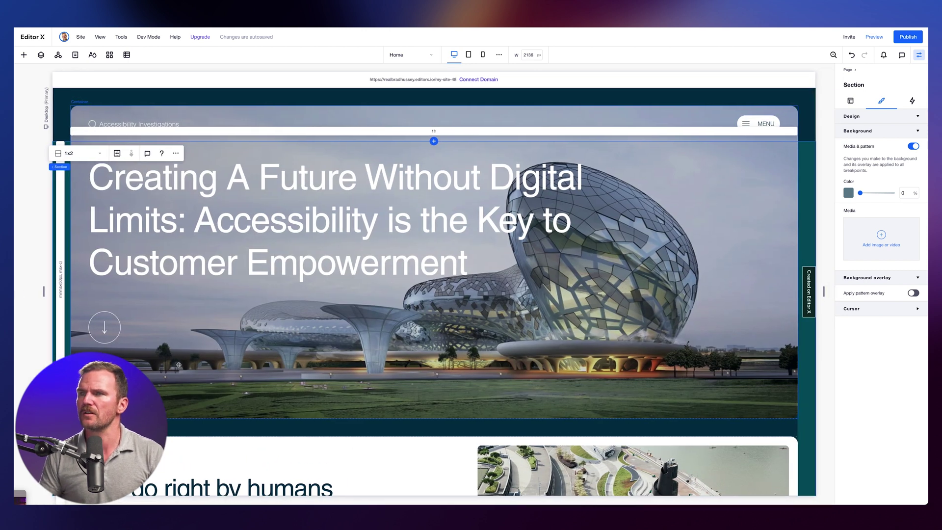
pyautogui.click(177, 364)
pyautogui.click(850, 100)
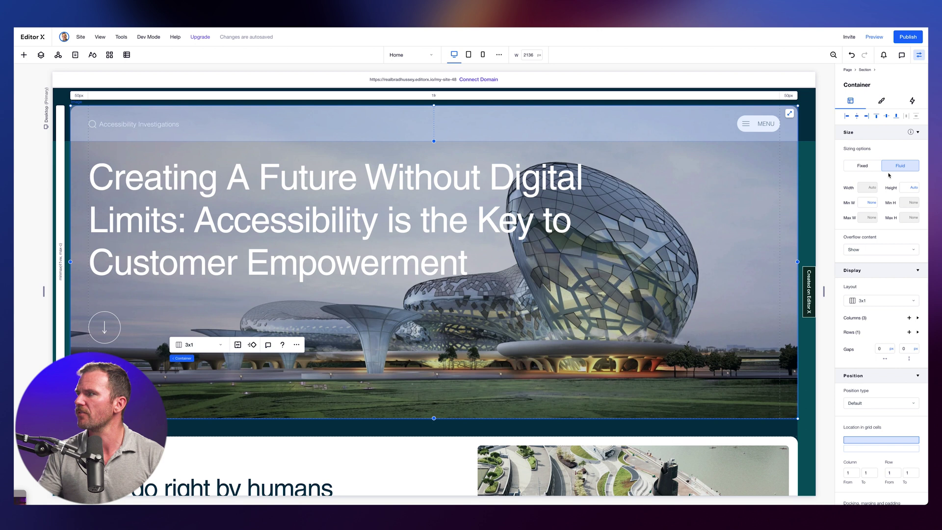
pyautogui.doubleClick(501, 294)
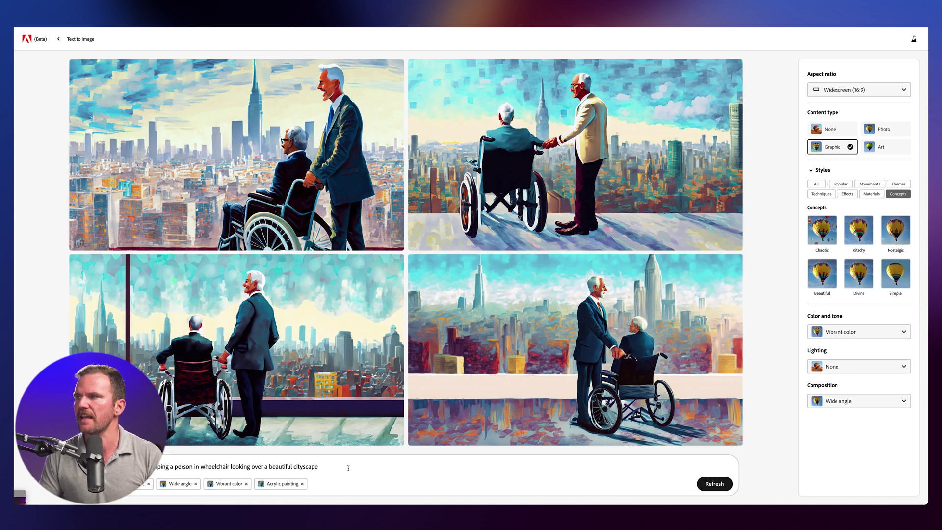
# Use the Firefly image of a man beside a wheelchair user facing a cityscape as the hero image, and open its fill and opacity settings.
pyautogui.moveTo(528, 182)
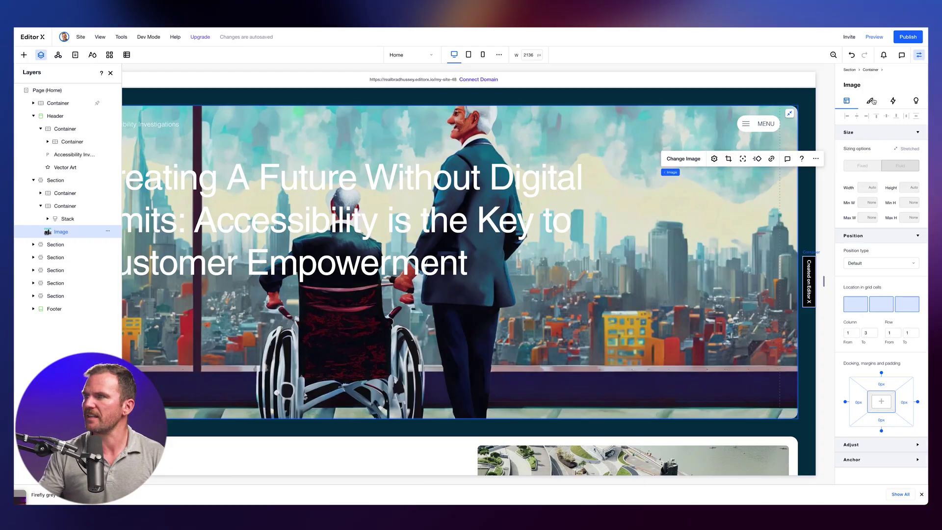
pyautogui.click(870, 101)
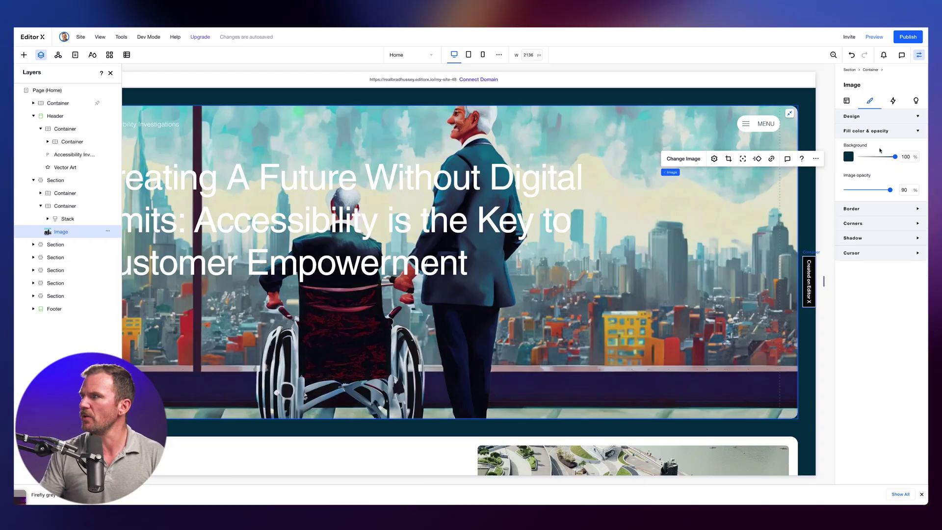
pyautogui.click(539, 96)
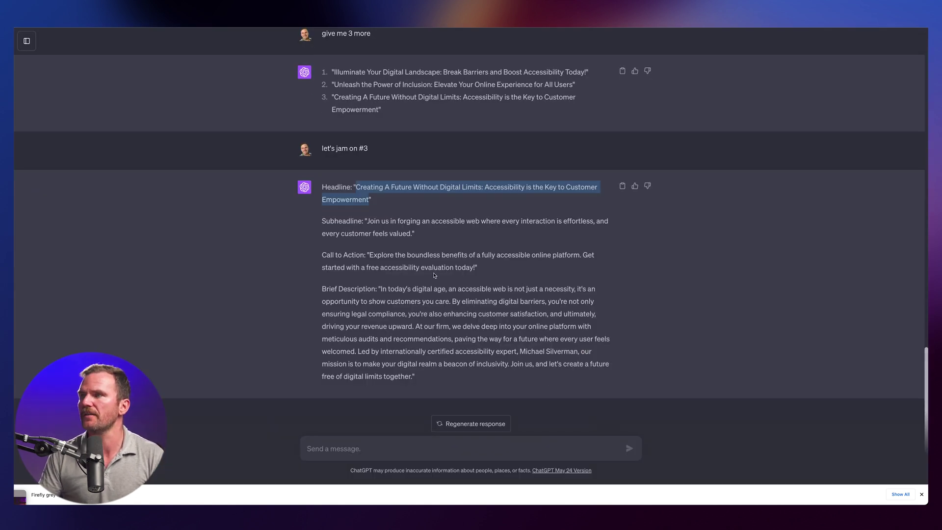
# Switch to ChatGPT and select the subheadline "Join us in forging an accessible web where every interaction is effortless, and every customer feels valued.".
pyautogui.click(391, 224)
pyautogui.moveTo(368, 222); pyautogui.dragTo(412, 233)
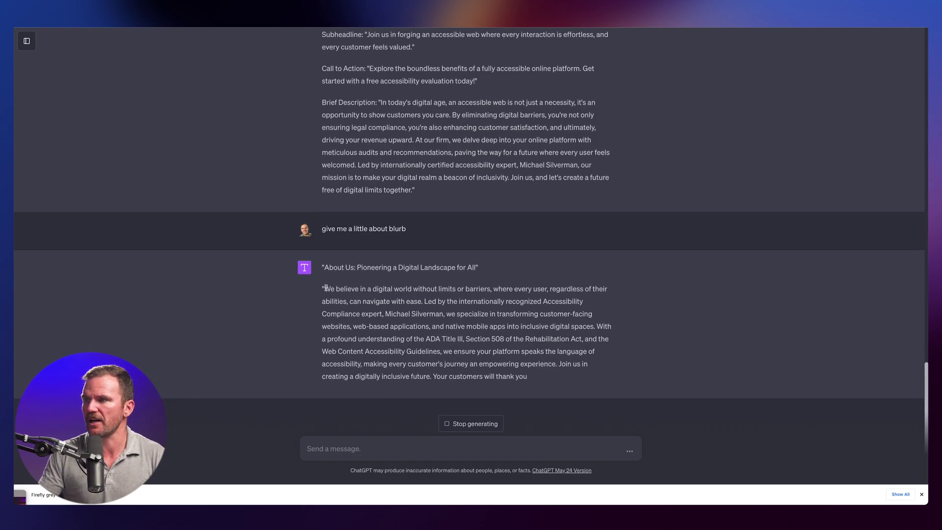
# Replace the About Us body text with ChatGPT's "Accessibility Investigations is charting a course to a digitally inclusive future, where accessibility isn't an afterthought—it's a promise.".
pyautogui.moveTo(325, 287); pyautogui.dragTo(567, 386)
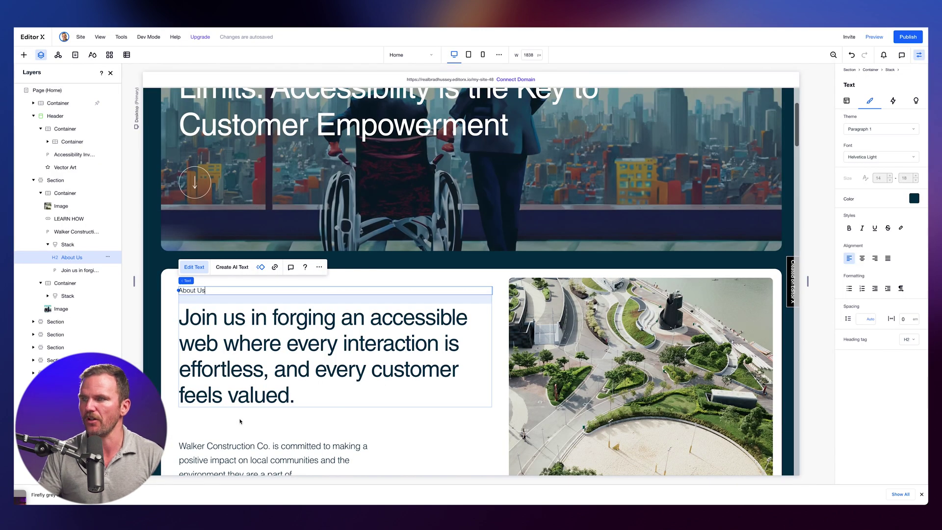
pyautogui.scroll(-2, 240, 421)
pyautogui.click(234, 396)
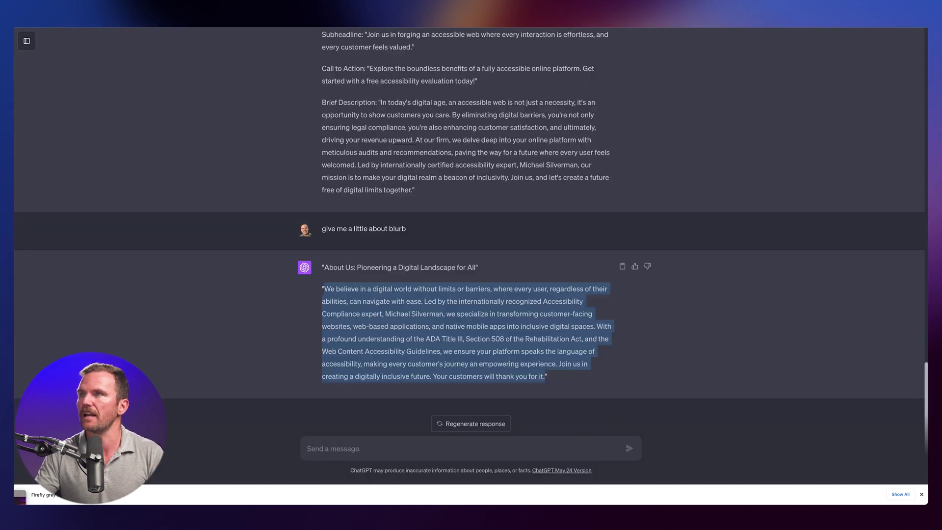
pyautogui.click(452, 452)
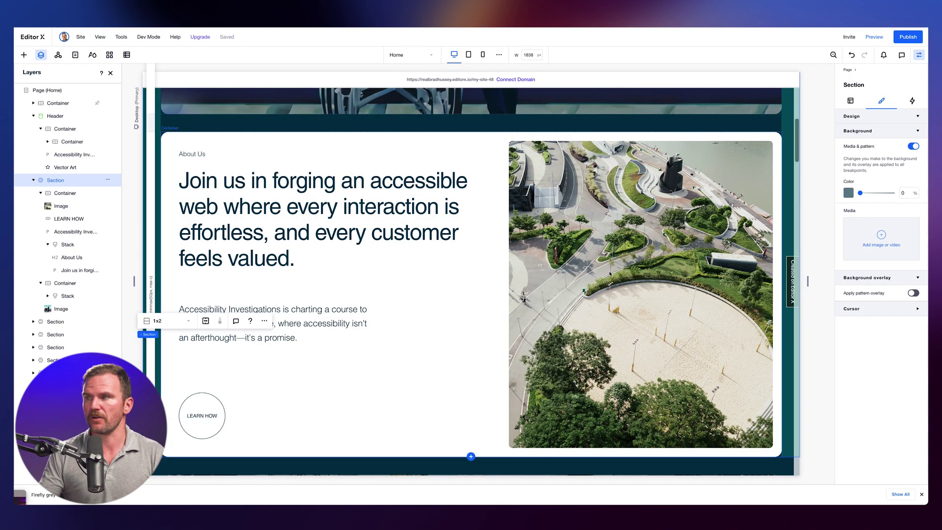
# Rewrite the focus areas section as "Our Services" with the label "How we help" and ChatGPT's service copy on its three cards.
pyautogui.scroll(-6, 609, 273)
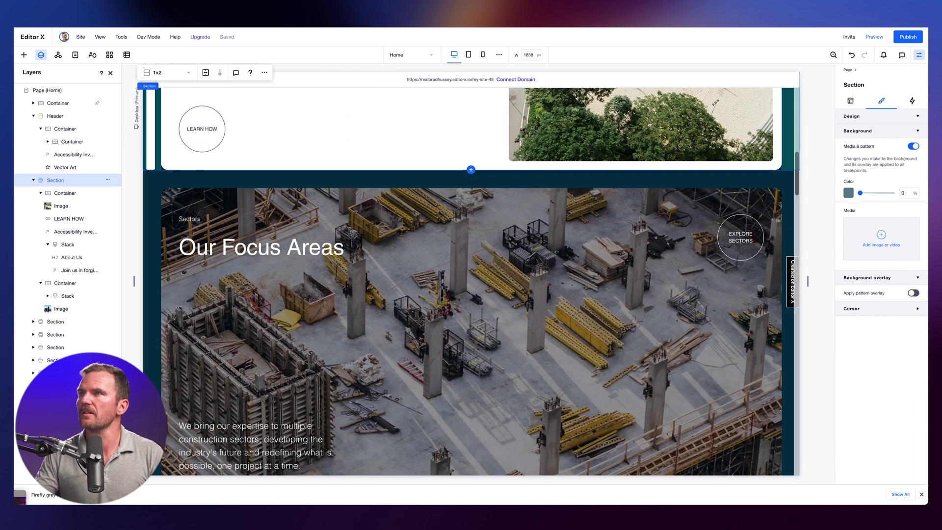
pyautogui.scroll(-3, 189, 155)
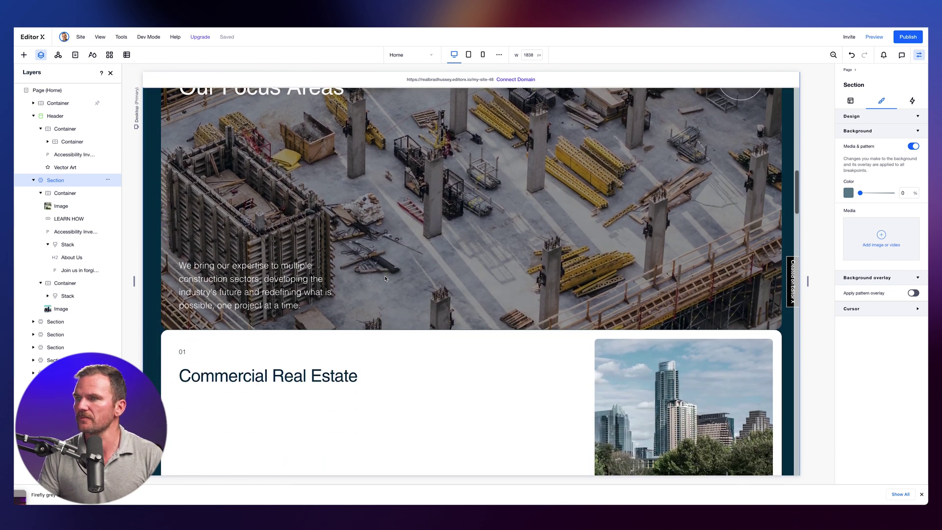
pyautogui.scroll(2, 189, 155)
pyautogui.click(189, 155)
pyautogui.click(199, 153)
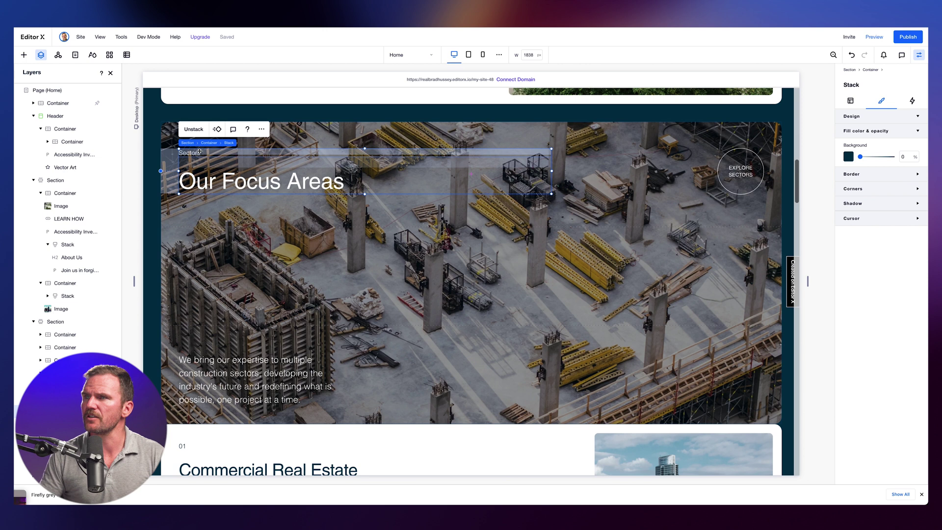
pyautogui.click(200, 152)
pyautogui.hotkey('ctrl', 'Tab')
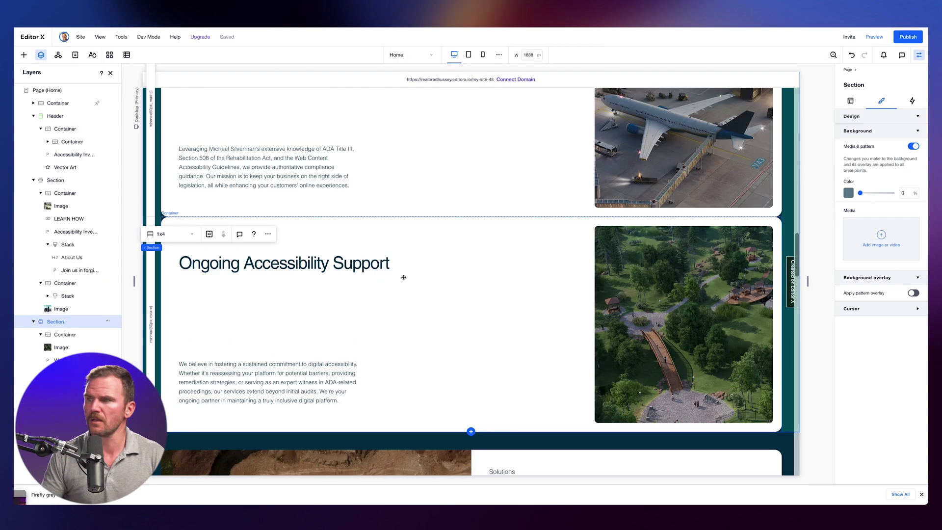
# Delete the "What We Provide" section with its list of construction services.
pyautogui.scroll(7, 404, 280)
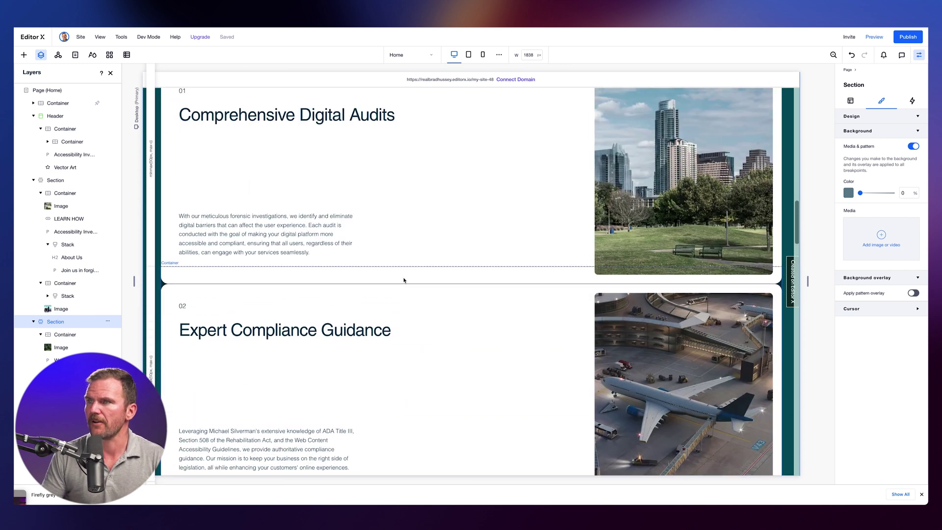
pyautogui.scroll(-7, 404, 280)
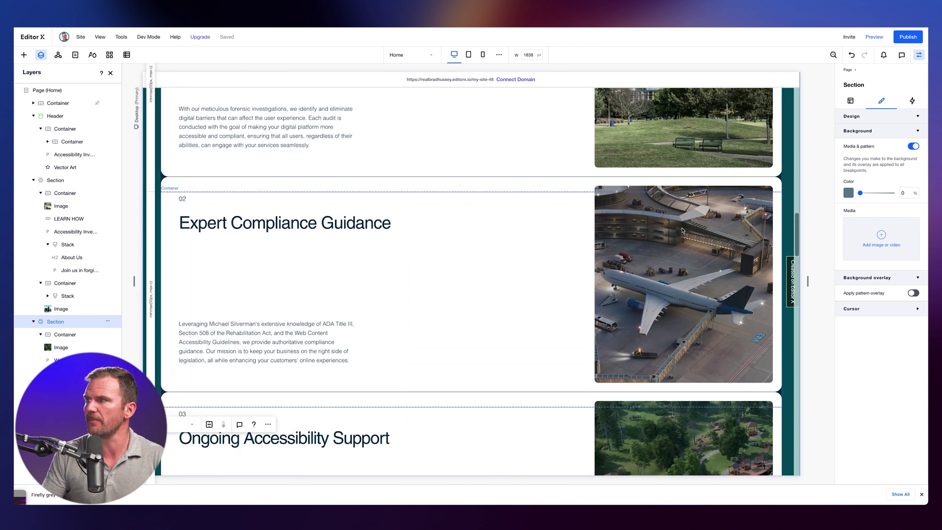
pyautogui.scroll(-8, 678, 229)
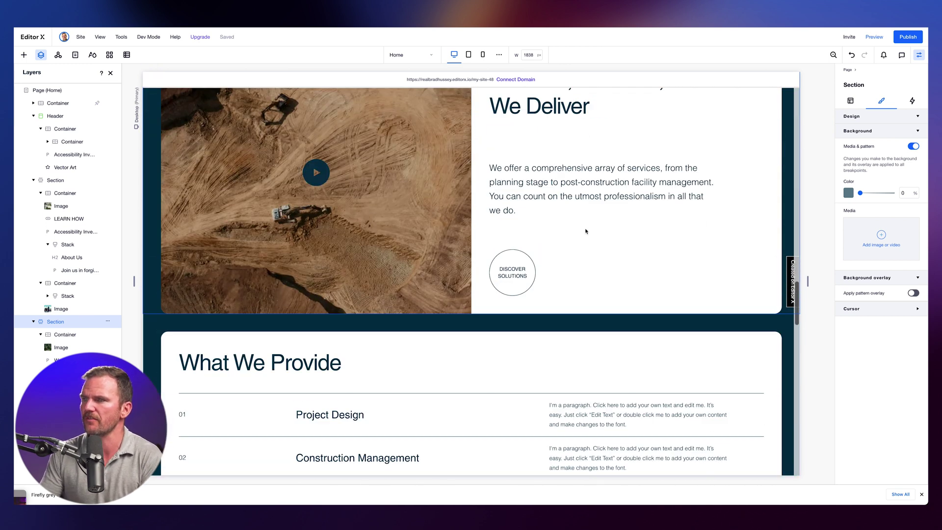
pyautogui.scroll(-3, 589, 231)
pyautogui.scroll(-4, 591, 235)
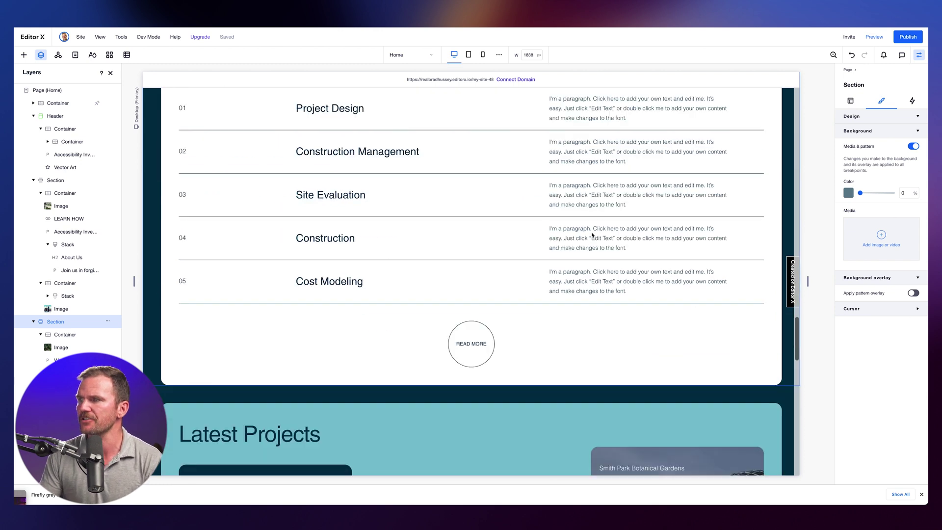
pyautogui.scroll(4, 593, 235)
pyautogui.click(255, 221)
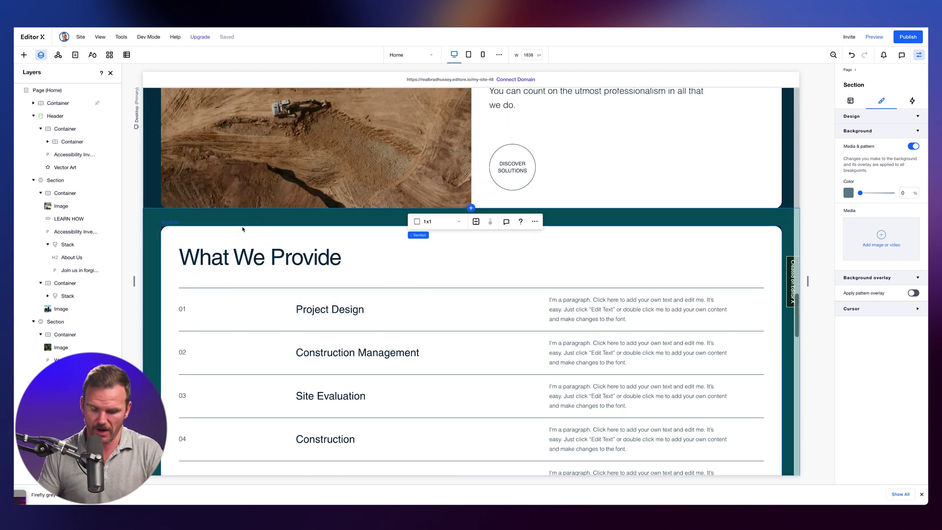
pyautogui.press('Delete')
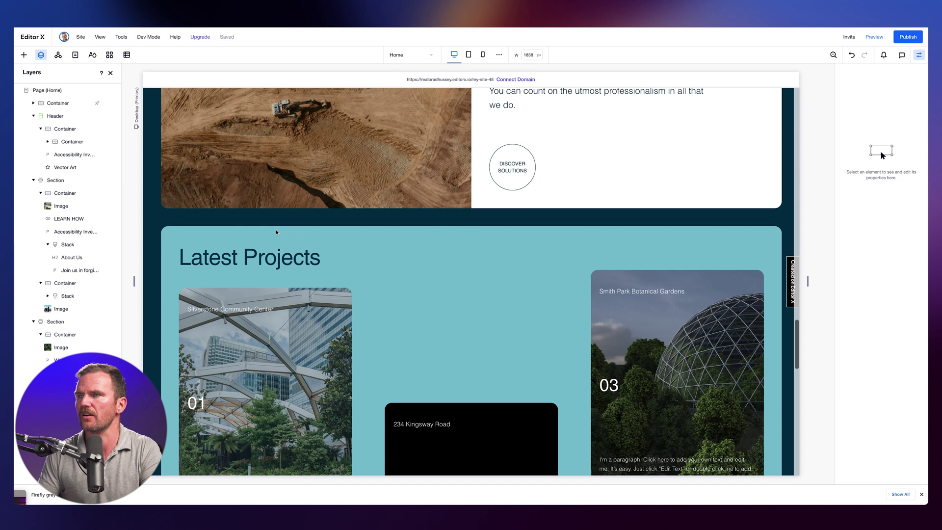
# Change the label of the Solutions section to "About Us" and its heading to "Pioneering a Digital Landscape for All".
pyautogui.scroll(1, 527, 260)
pyautogui.scroll(4, 528, 268)
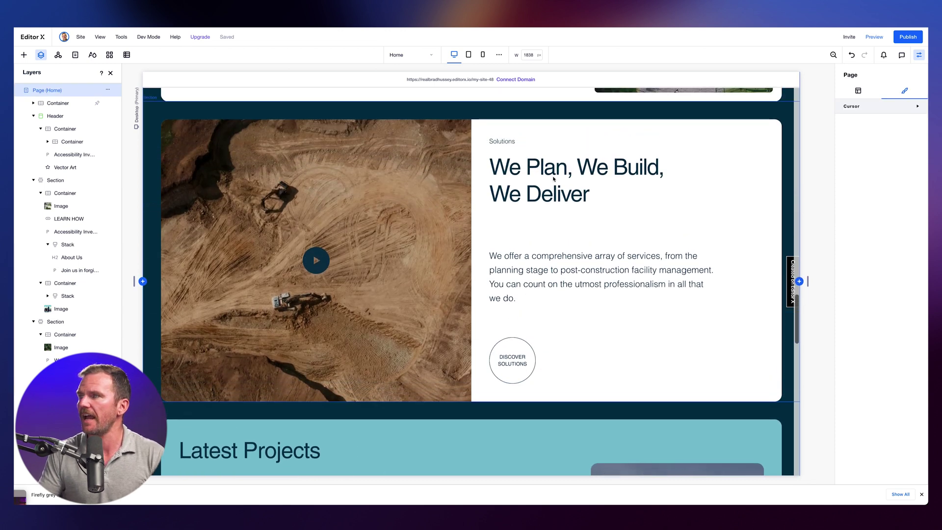
pyautogui.click(502, 142)
pyautogui.click(503, 142)
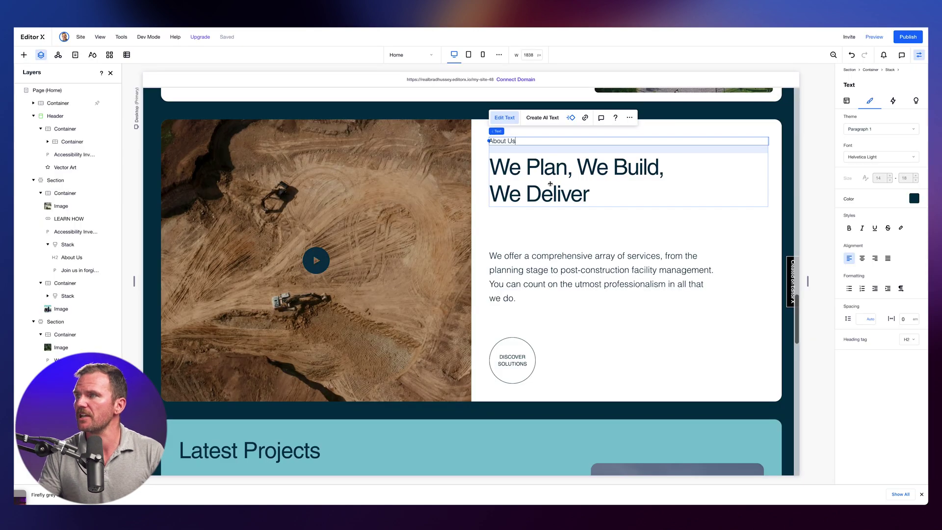
pyautogui.hotkey('ctrl', 'z')
pyautogui.doubleClick(549, 184)
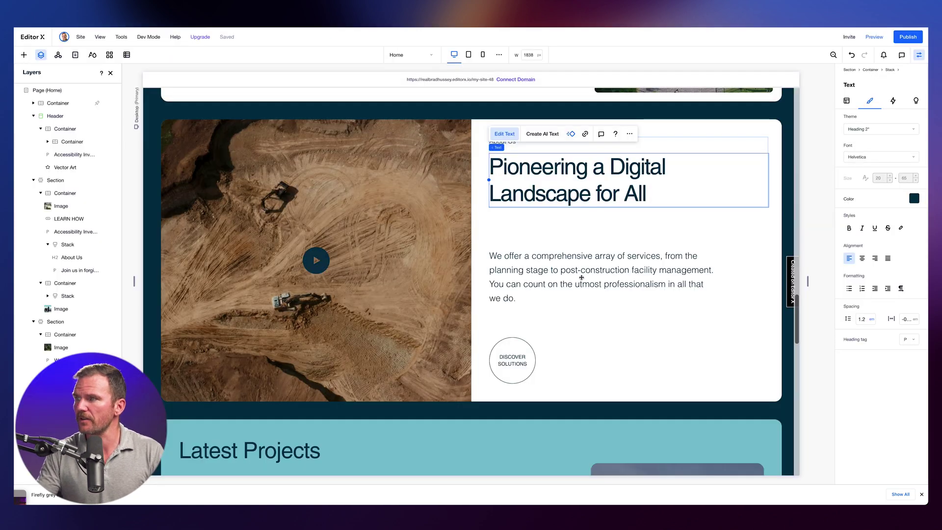
# Replace that section's paragraph with ChatGPT's about blurb beginning "We believe in a digital world without limits or barriers".
pyautogui.click(582, 277)
pyautogui.doubleClick(581, 278)
pyautogui.hotkey('ctrl', 'a')
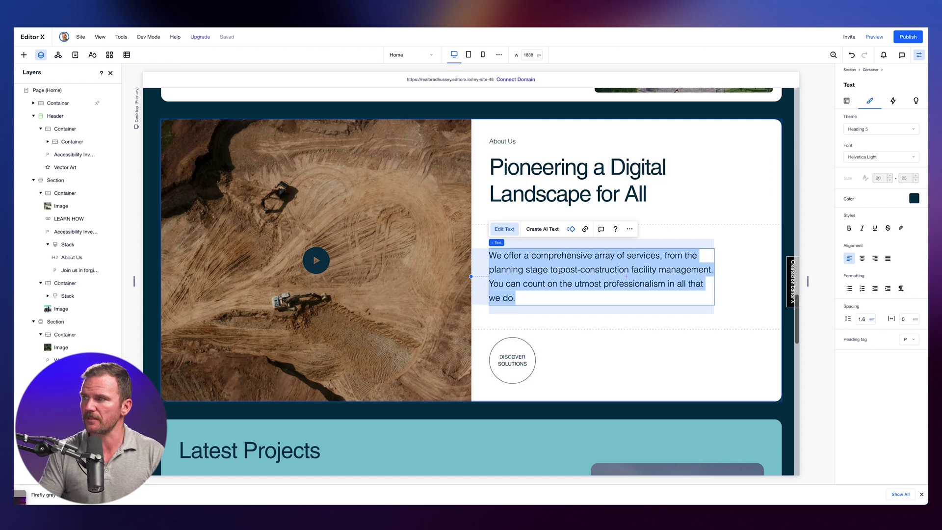
pyautogui.write("We believe in a digital world without limits or barriers, where every user, regardless of their abilities, can navigate with ease. Led by the internationally recognized Accessibility Compliance expert, Michael Silverman, we specialize in transforming customer-facing websites, web-based applications, and native mobile apps into inclusive digital spaces. With a profound understanding of the ADA Title III, Section 508 of the Rehabilitation Act, and the Web Content Accessibility Guidelines, we ensure your platform speaks the language of accessibility, making every customer's journey an empowering experience. Join us in creating a digitally inclusive future. Your customers will thank you for it.")
pyautogui.scroll(-3, 517, 303)
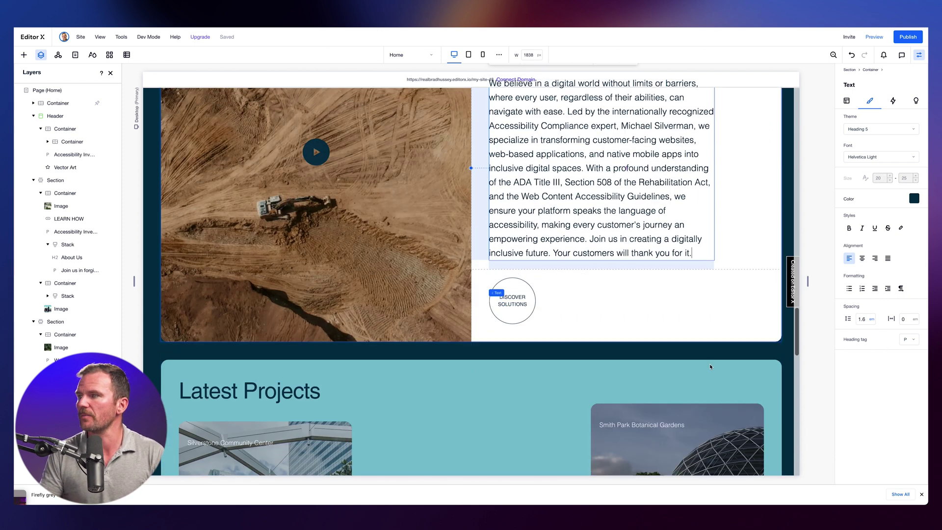
# Select the logo above the company name in the footer and start replacing its artwork.
pyautogui.click(516, 303)
pyautogui.scroll(-15, 539, 314)
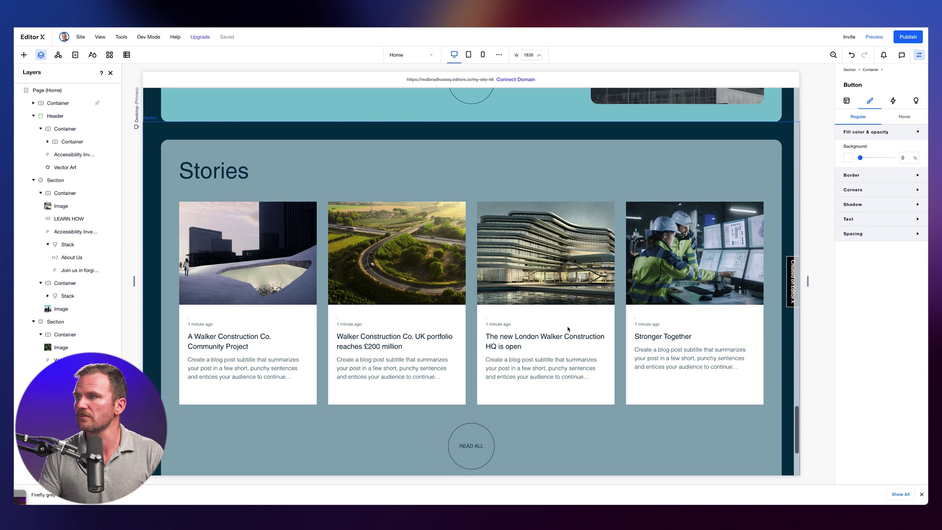
pyautogui.scroll(-4, 310, 290)
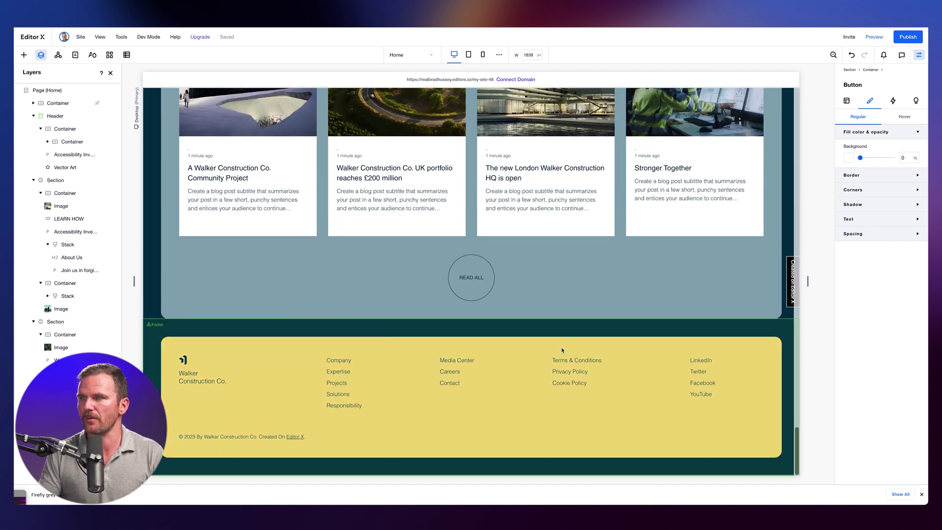
pyautogui.click(192, 378)
pyautogui.click(192, 376)
pyautogui.click(191, 375)
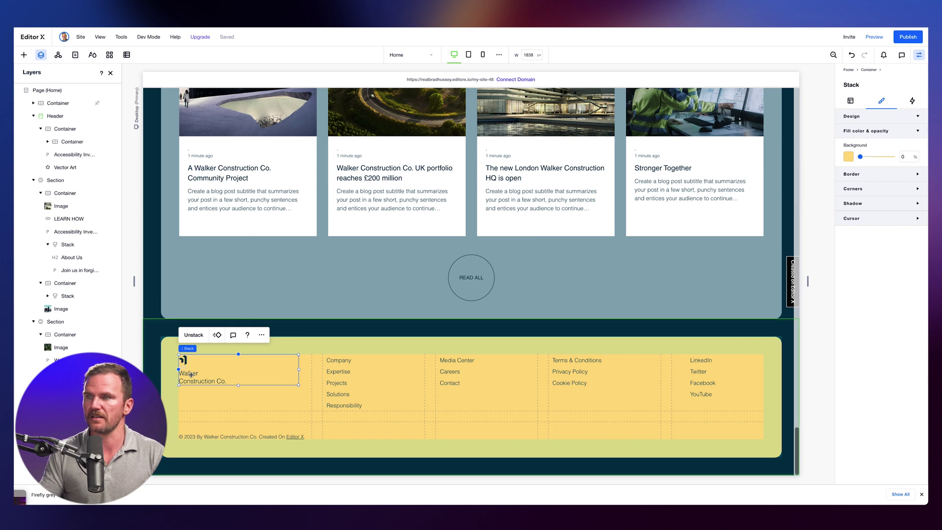
pyautogui.click(183, 359)
pyautogui.click(195, 335)
pyautogui.write('ma')
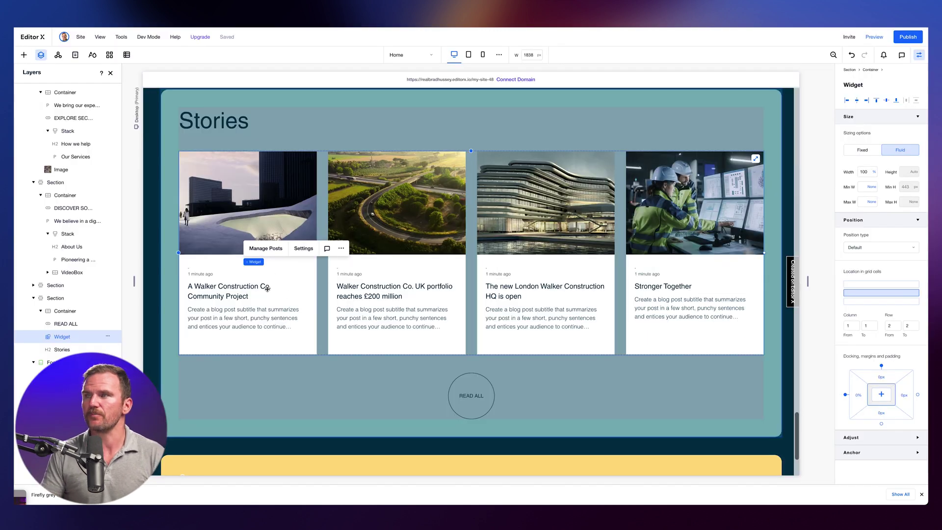
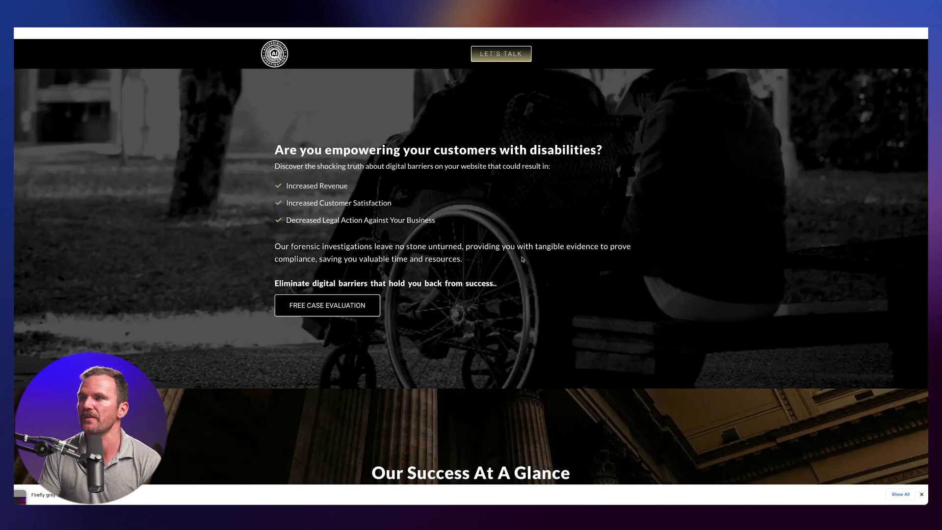
# Examine the company's existing website for its hero copy, success figures and client testimonials to reuse.
pyautogui.scroll(-10, 522, 259)
pyautogui.scroll(7, 533, 265)
pyautogui.scroll(2, 534, 265)
pyautogui.scroll(-10, 551, 263)
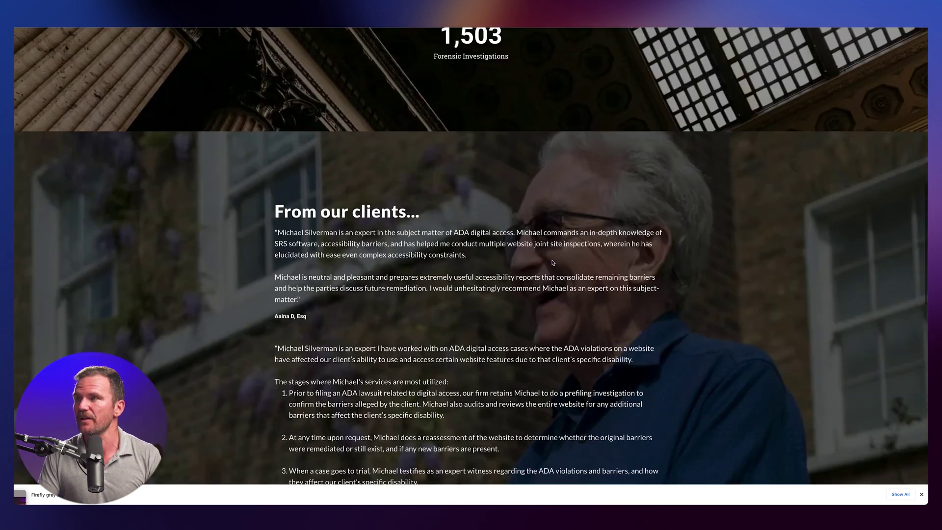
pyautogui.scroll(15, 552, 263)
pyautogui.scroll(-5, 514, 361)
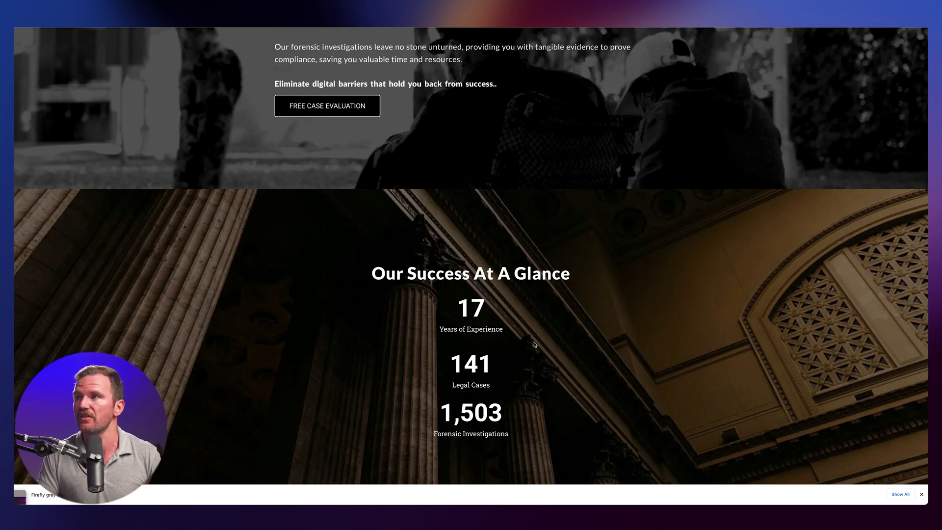
pyautogui.scroll(-2, 534, 344)
pyautogui.scroll(5, 534, 343)
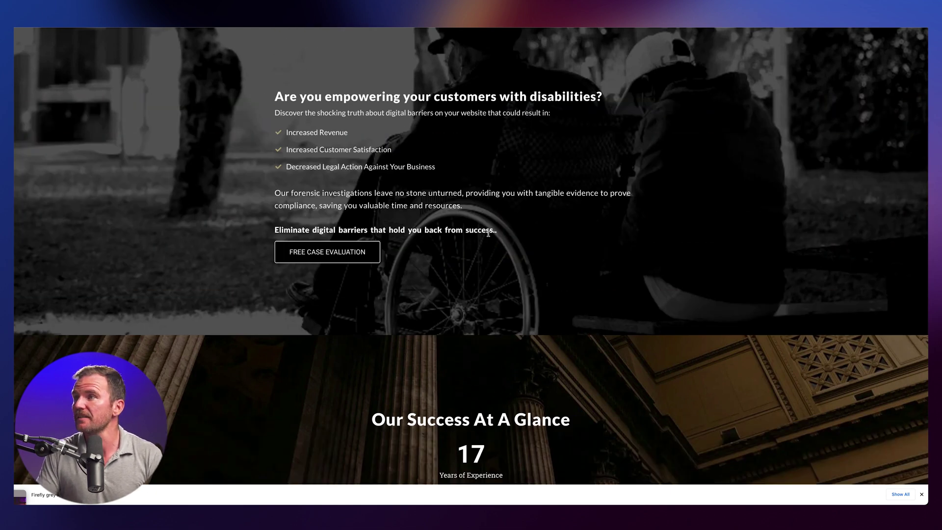
pyautogui.scroll(-8, 490, 236)
pyautogui.scroll(4, 492, 239)
pyautogui.click(363, 93)
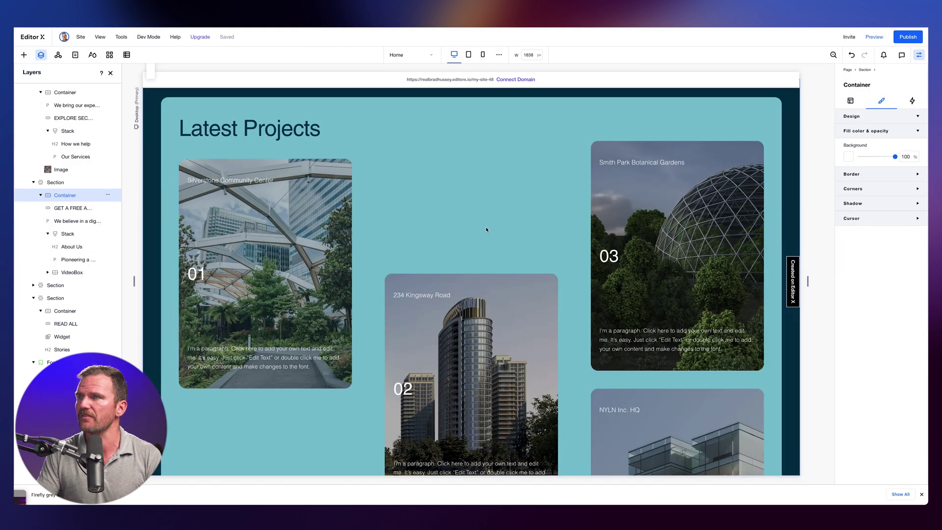
# Add a container filling the empty row above the GET A FREE AUDIT button in the first About Us section, with a white background.
pyautogui.scroll(-10, 486, 230)
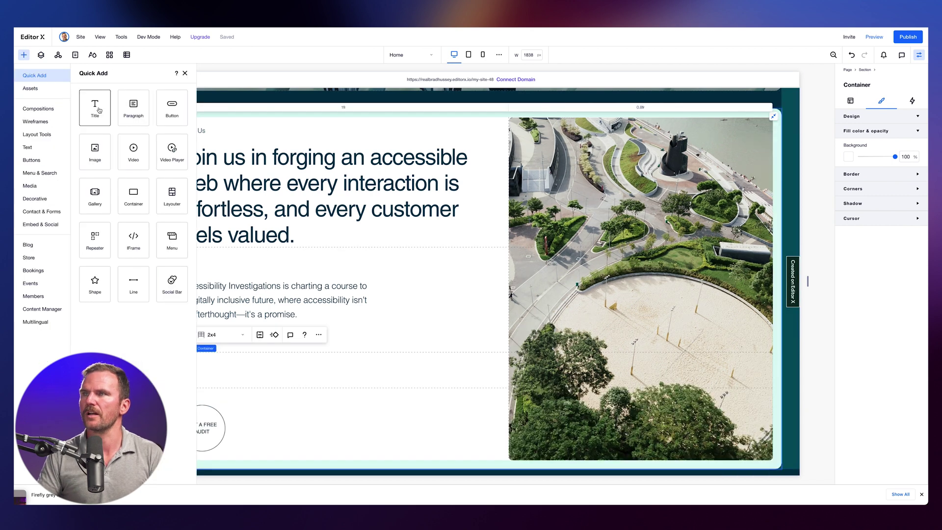
pyautogui.click(277, 381)
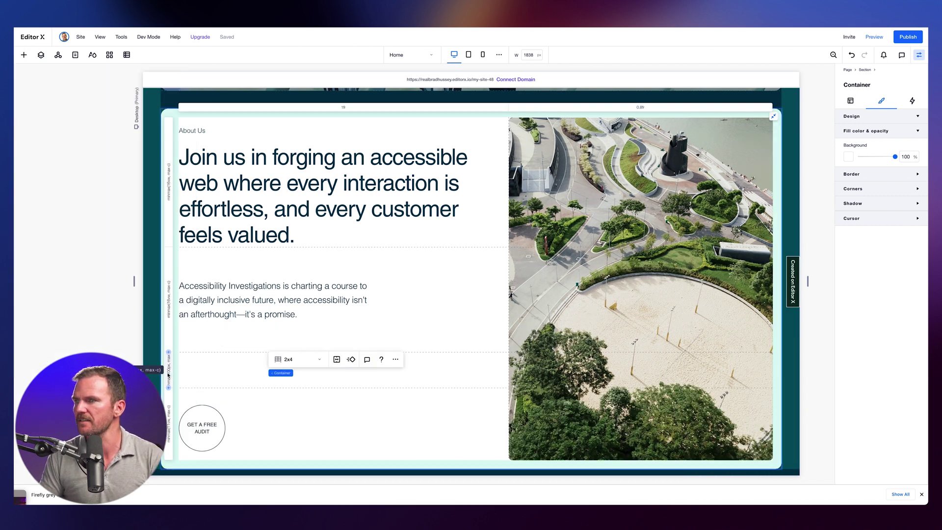
pyautogui.rightClick(216, 374)
pyautogui.click(240, 349)
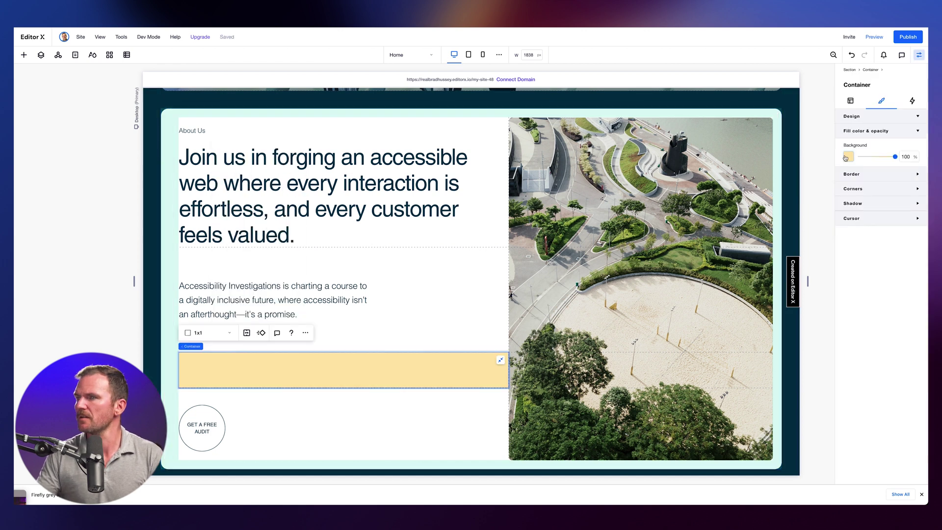
pyautogui.click(846, 157)
pyautogui.click(917, 165)
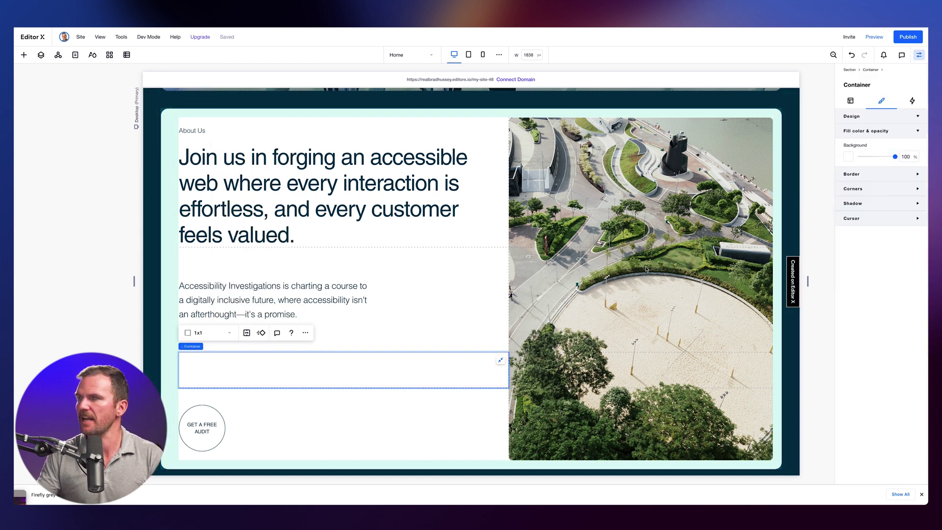
# Divide the new container into a 3x1 grid and add the texts "17 YEARS EXPERIENCE", "141 LEGAL CASES" and "1,503 INVESTIGATIONS".
pyautogui.click(246, 333)
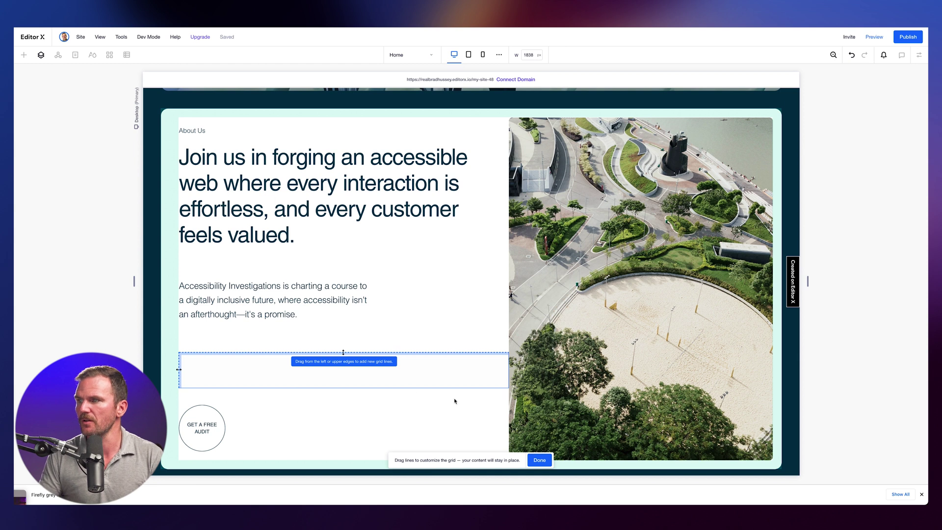
pyautogui.press('Escape')
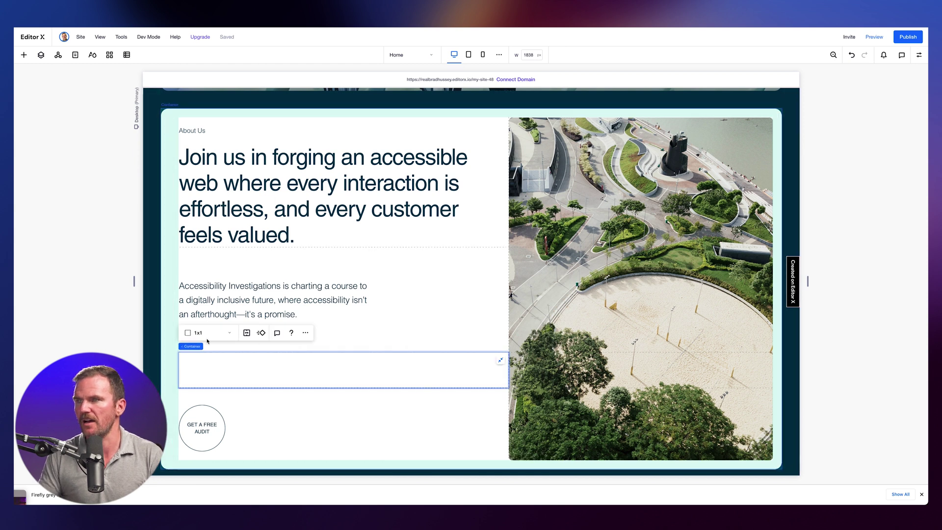
pyautogui.click(206, 333)
pyautogui.click(211, 360)
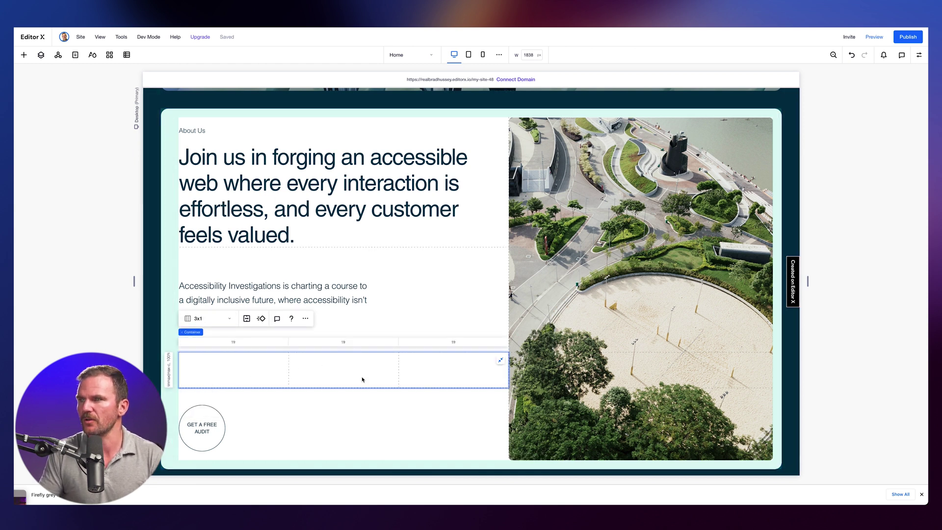
pyautogui.click(23, 55)
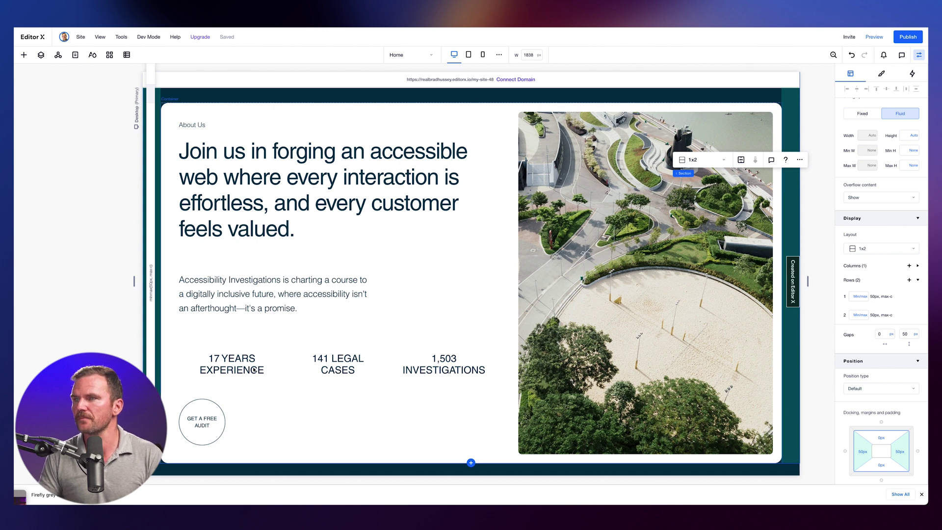
# Left-align the three figure texts within their cells in the first About Us section.
pyautogui.click(230, 368)
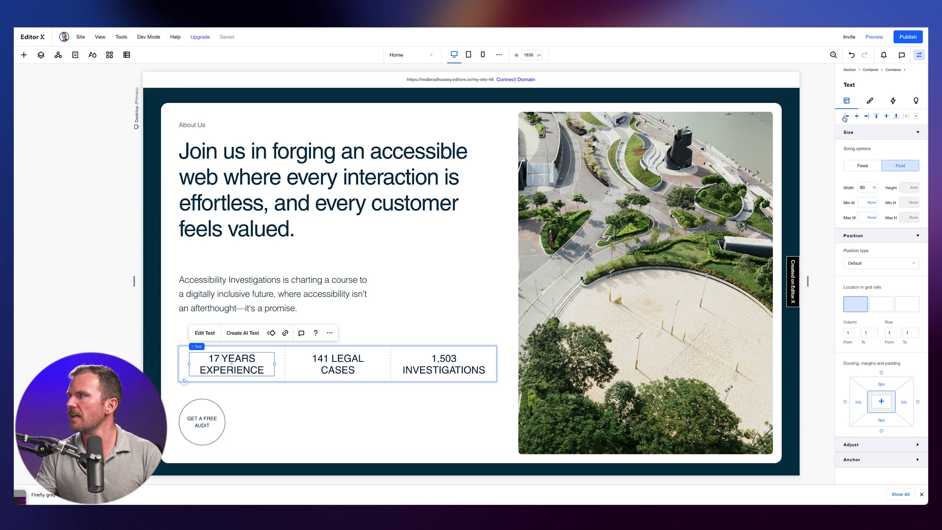
pyautogui.keyDown('shift'); pyautogui.click(382, 364); pyautogui.keyUp('shift')
pyautogui.click(52, 346)
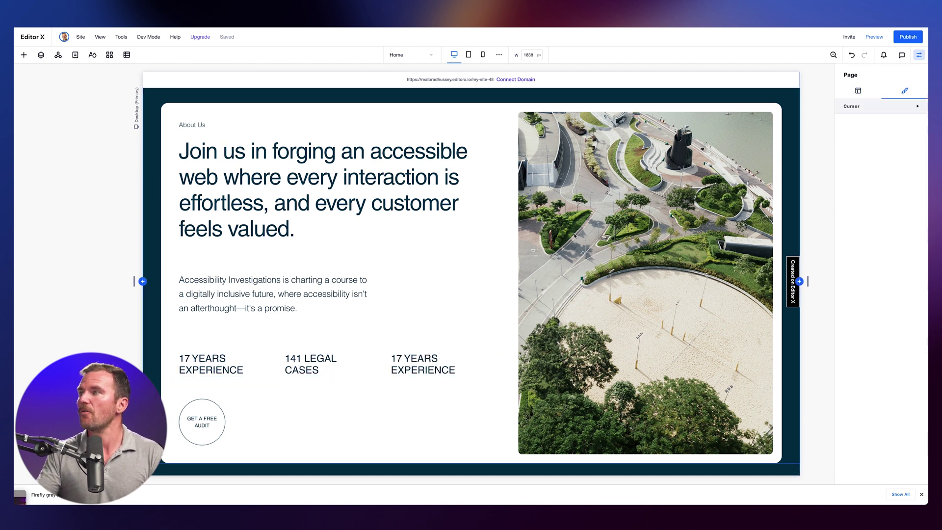
# Replace the aerial park image in the first About Us section with a wheelchair ramp photo found by searching the media library for "accessibility".
pyautogui.scroll(5, 553, 277)
pyautogui.scroll(-5, 569, 233)
pyautogui.click(641, 221)
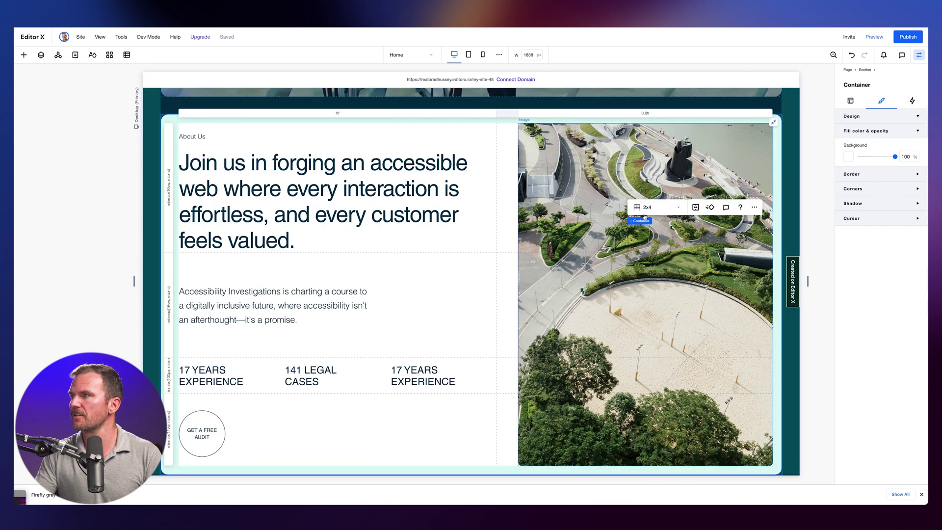
pyautogui.click(638, 230)
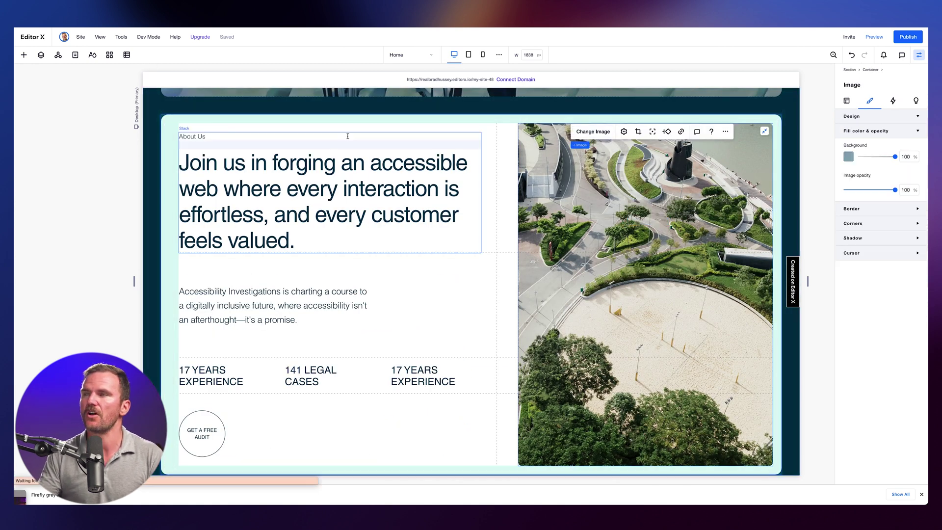
pyautogui.click(593, 131)
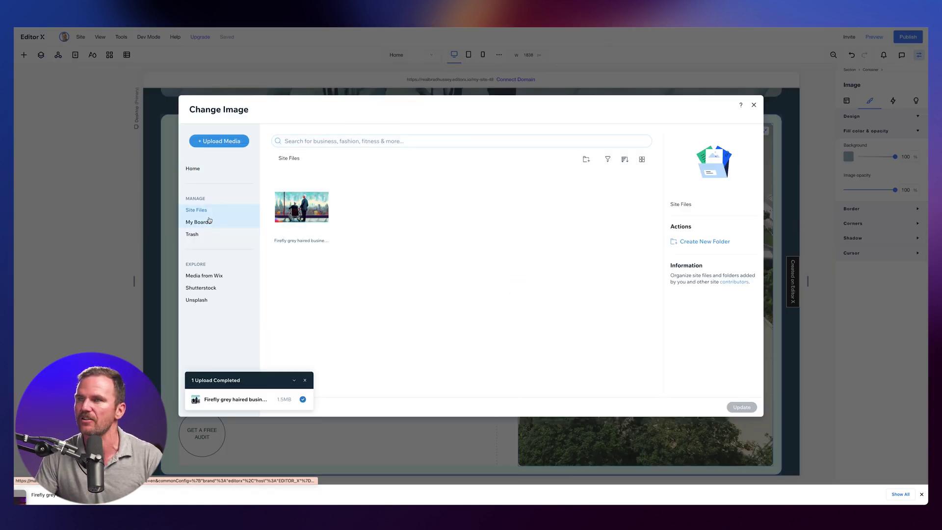
pyautogui.click(349, 139)
pyautogui.write('accessibility')
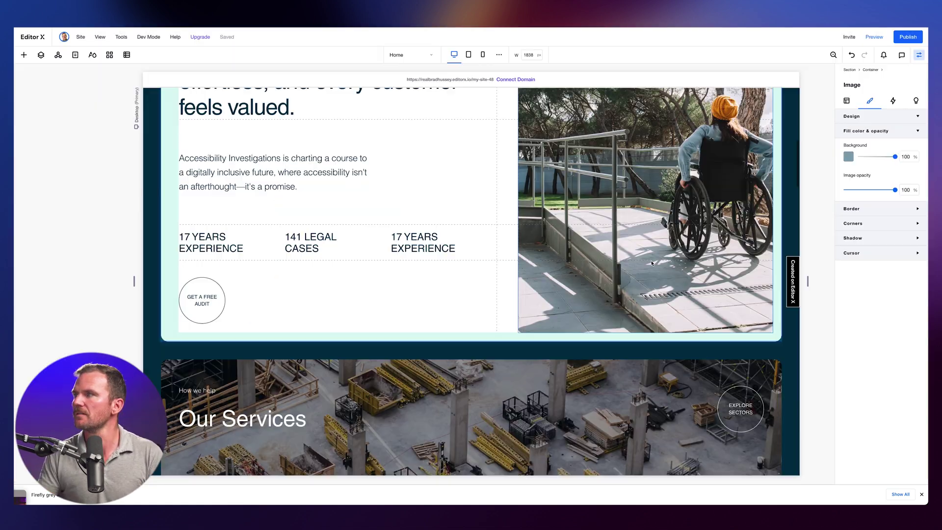
# Replace the Our Services construction-site background with the Unsplash photo of hands on an assistive keyboard, using the search term "accessibility".
pyautogui.scroll(-4, 651, 263)
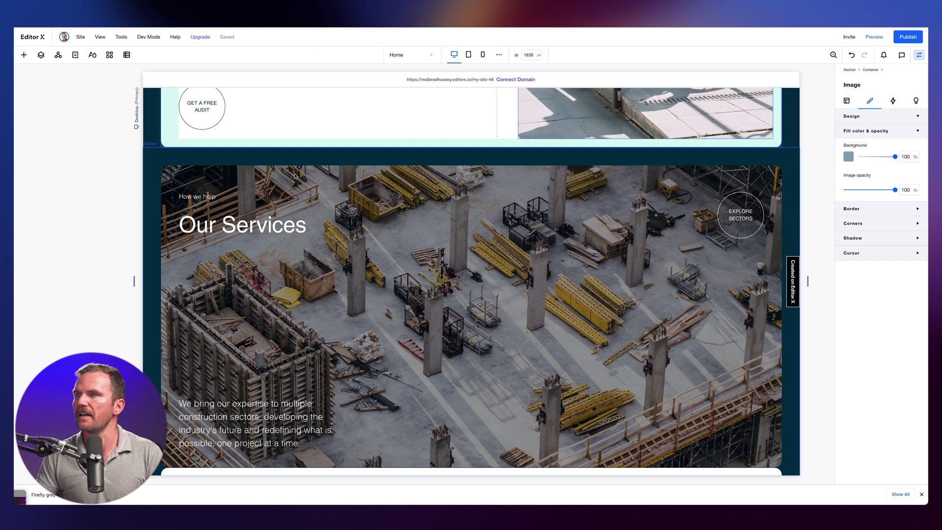
pyautogui.click(217, 175)
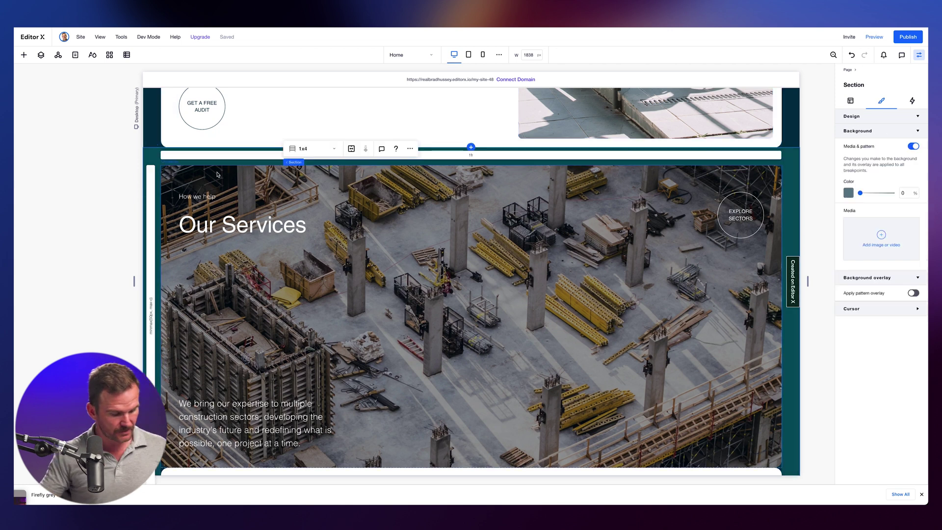
pyautogui.click(246, 178)
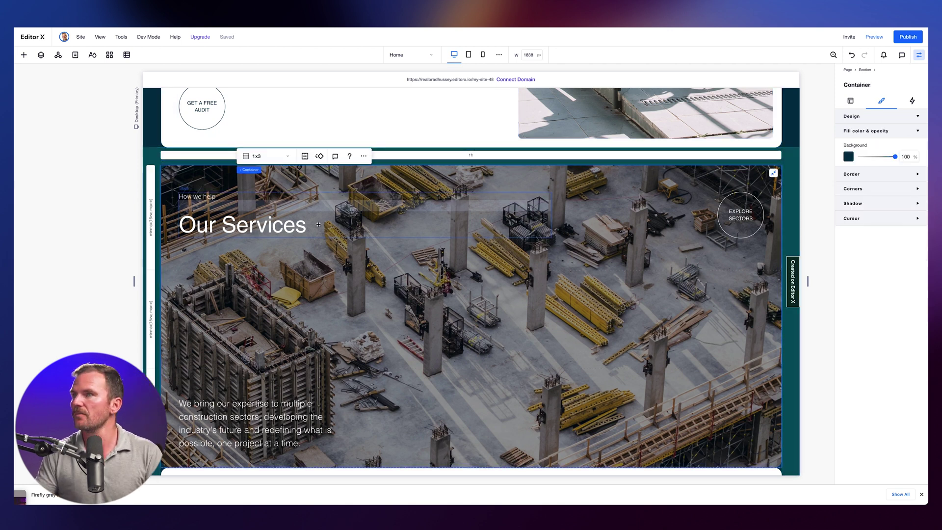
pyautogui.click(179, 181)
pyautogui.click(192, 157)
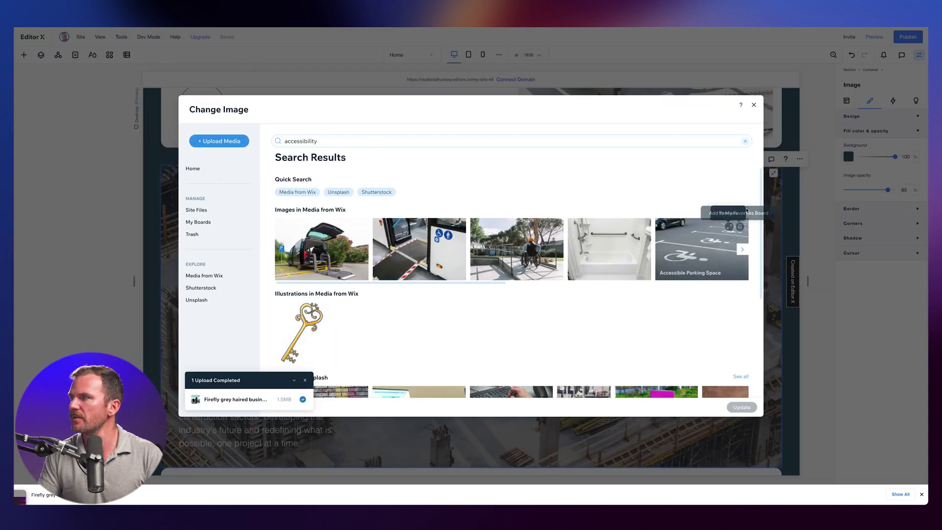
pyautogui.click(205, 299)
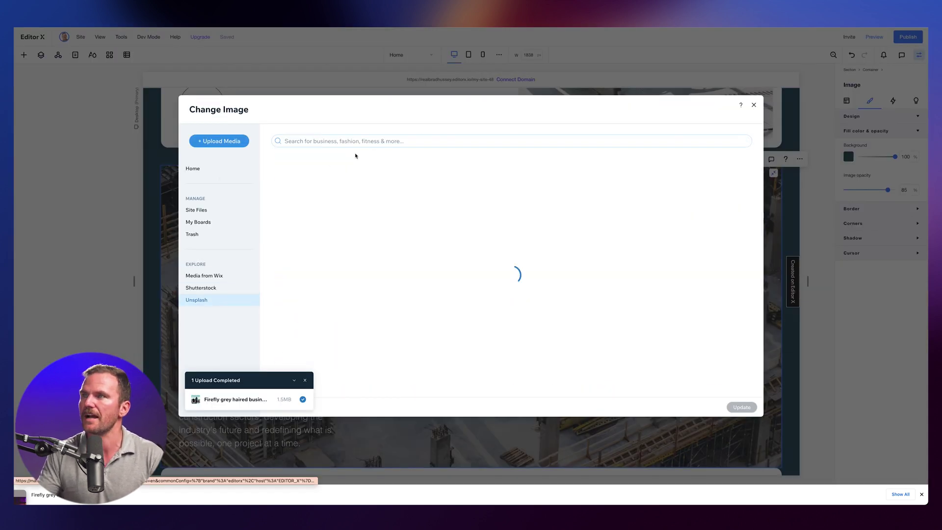
pyautogui.click(314, 302)
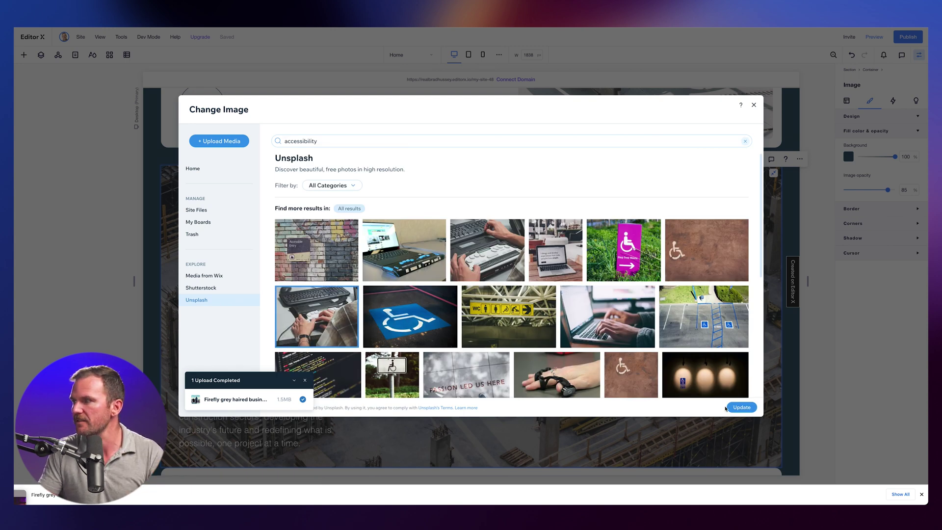
pyautogui.click(741, 407)
# Replace the city park image beside Comprehensive Digital Audits with the Unsplash photo of papers and notebooks, using the search term "audit".
pyautogui.scroll(-5, 588, 311)
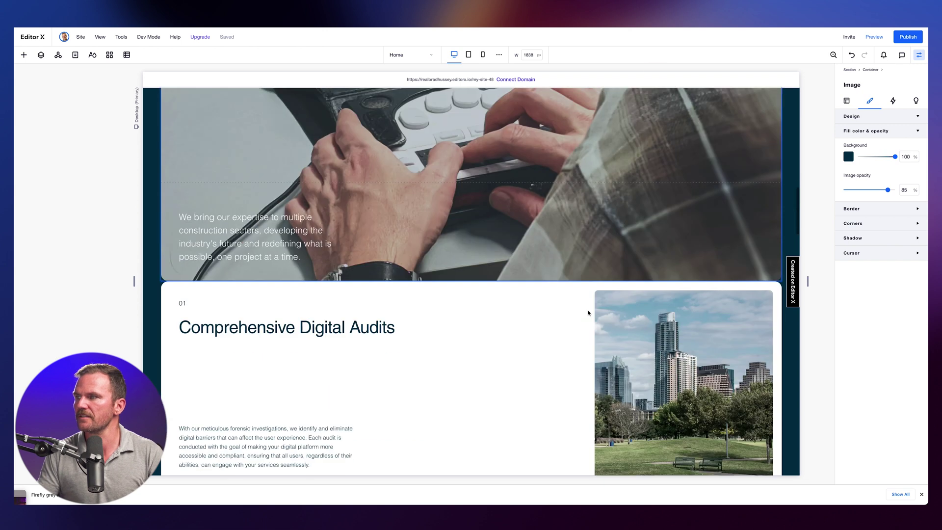
pyautogui.scroll(-1, 588, 312)
pyautogui.click(685, 246)
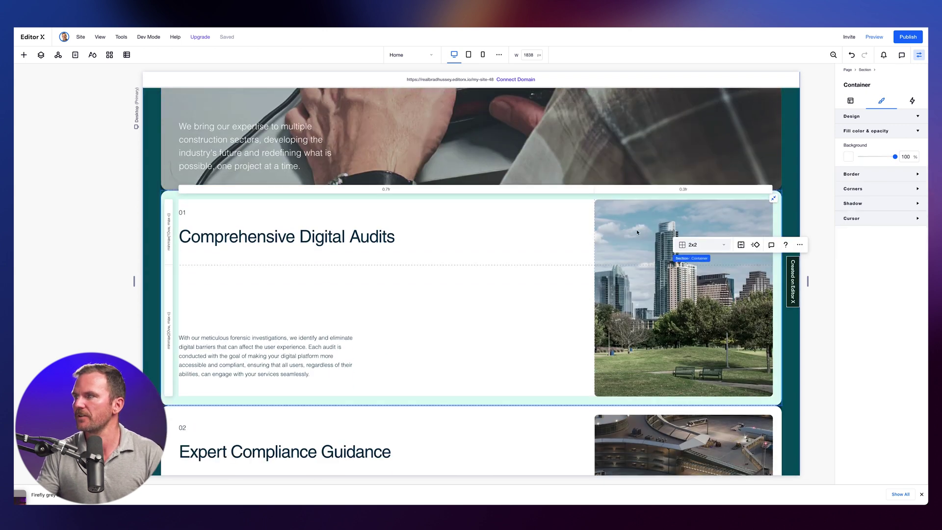
pyautogui.click(636, 229)
pyautogui.click(649, 210)
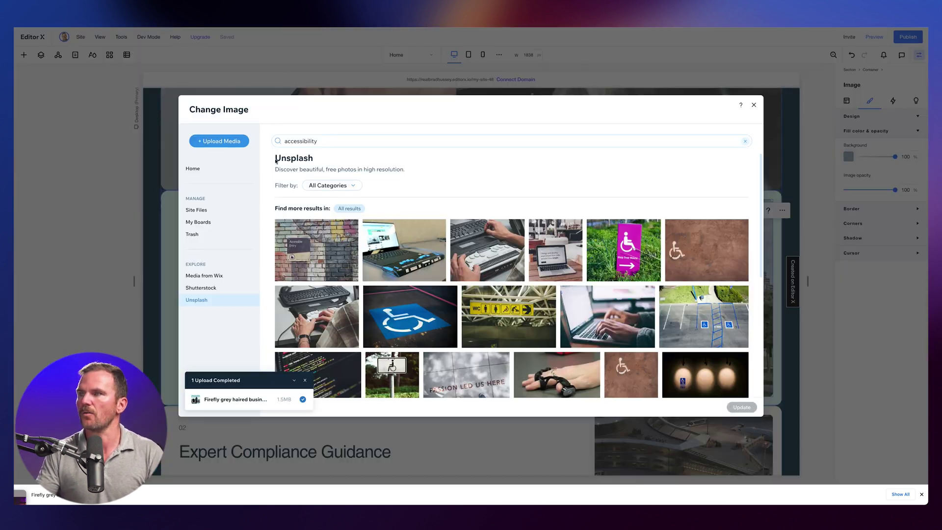
pyautogui.hotkey('ctrl', 'a')
pyautogui.write('audit')
pyautogui.press('Return')
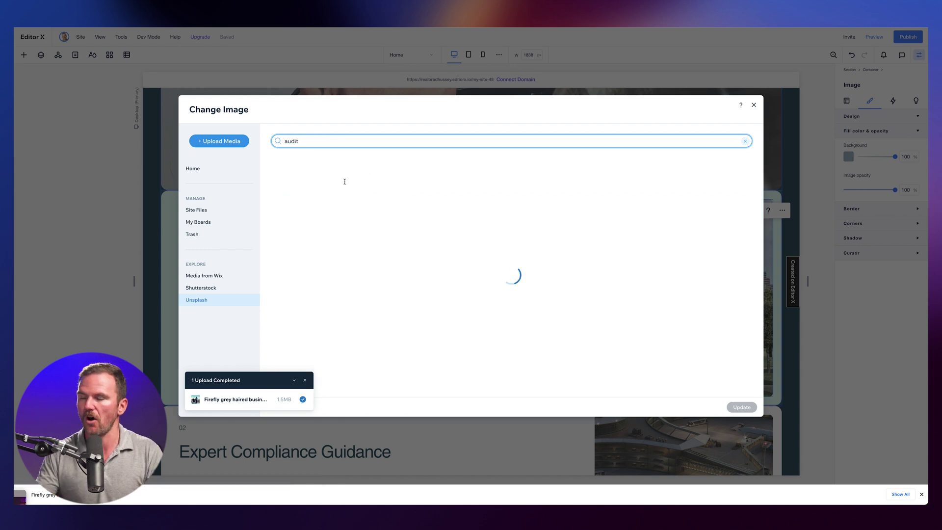
pyautogui.click(511, 250)
pyautogui.click(742, 408)
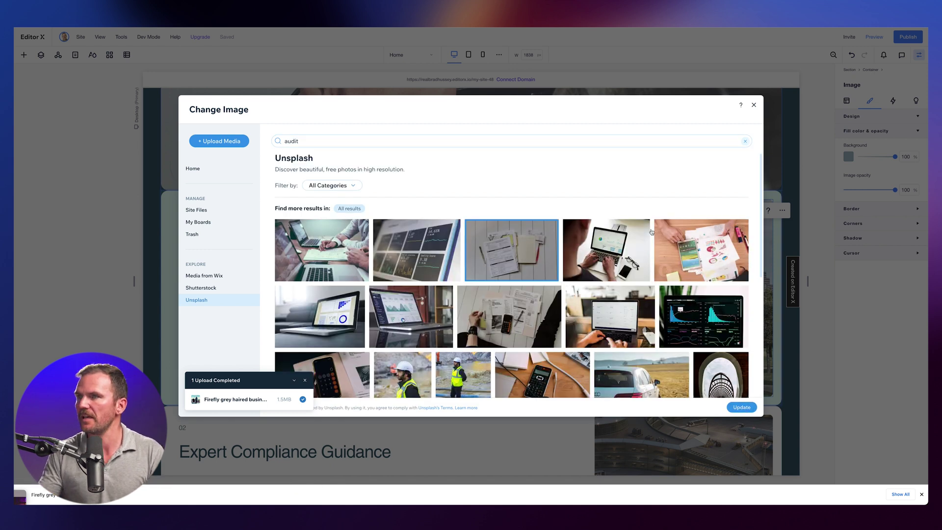
# Replace the airplane image beside Expert Compliance Guidance with a photo of a person in a light blue shirt.
pyautogui.scroll(-5, 695, 287)
pyautogui.scroll(-1, 695, 287)
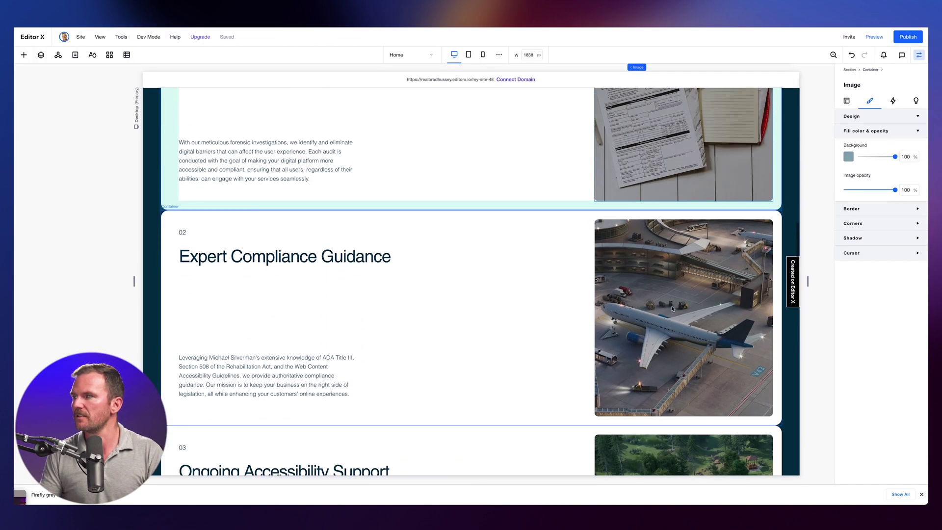
pyautogui.click(687, 302)
pyautogui.click(648, 247)
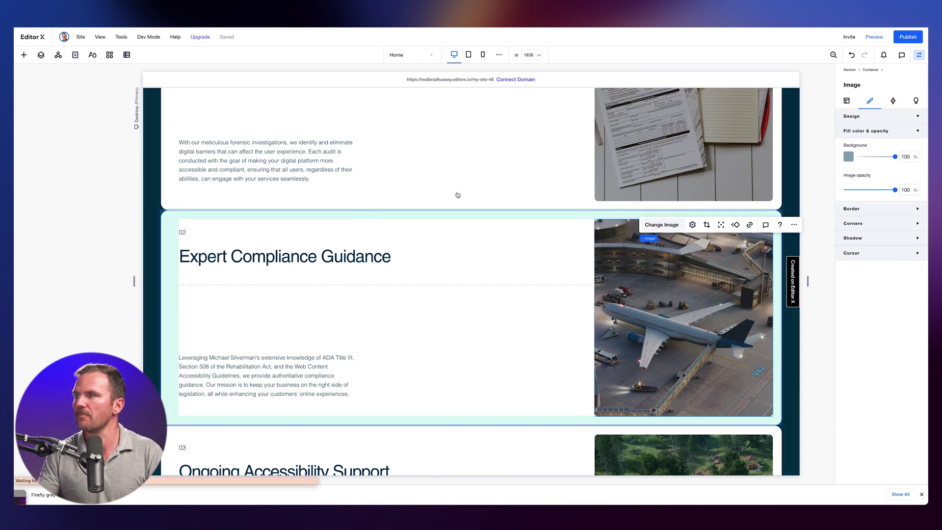
# Replace the aerial forest image beside Ongoing Accessibility Support with a photo of a wheelchair on a paved surface.
pyautogui.scroll(-5, 697, 338)
pyautogui.click(714, 200)
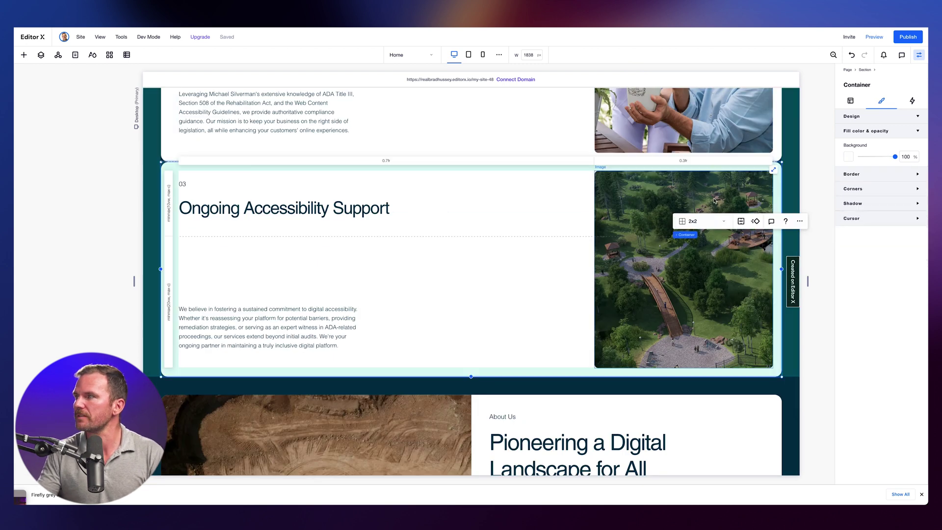
pyautogui.click(633, 189)
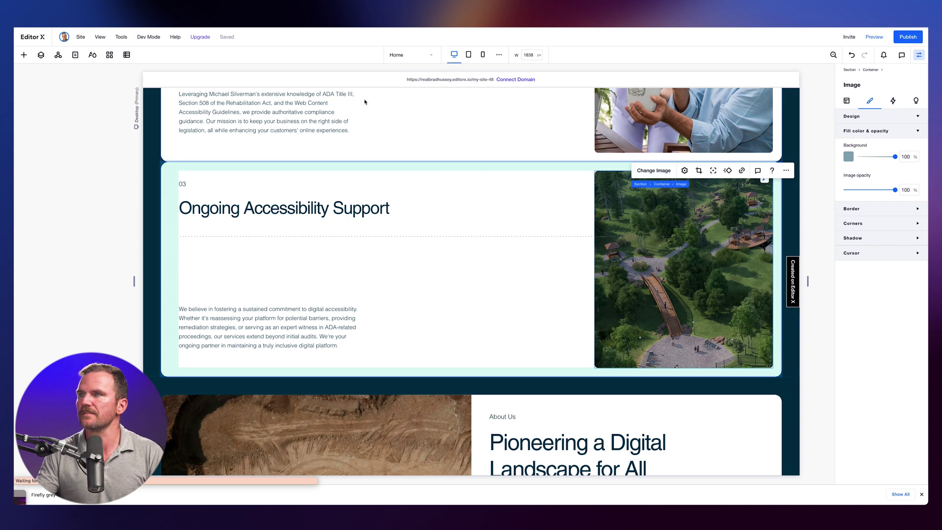
pyautogui.click(652, 170)
pyautogui.tripleClick(334, 141)
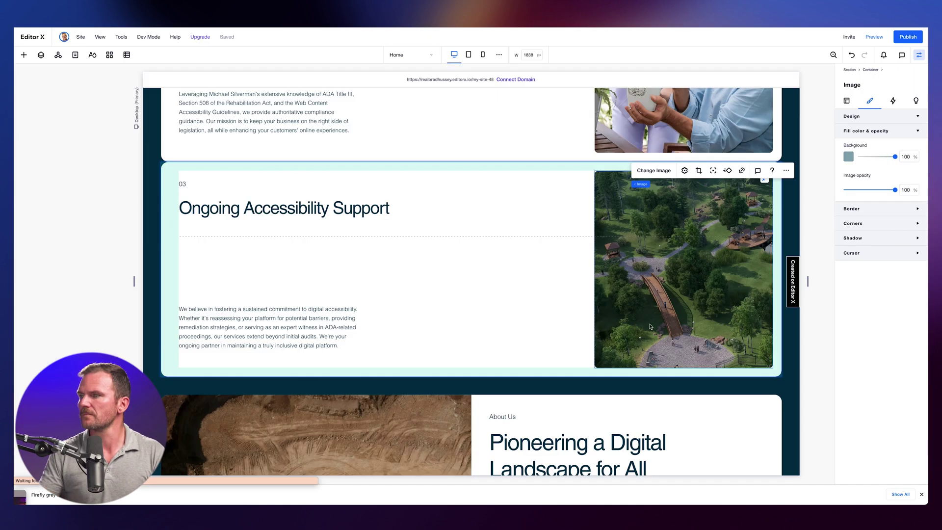
# Change the second About Us section's video to the Media from Wix "accessibility" clip of a wheelchair user seen from behind.
pyautogui.scroll(-3, 652, 326)
pyautogui.scroll(-2, 670, 323)
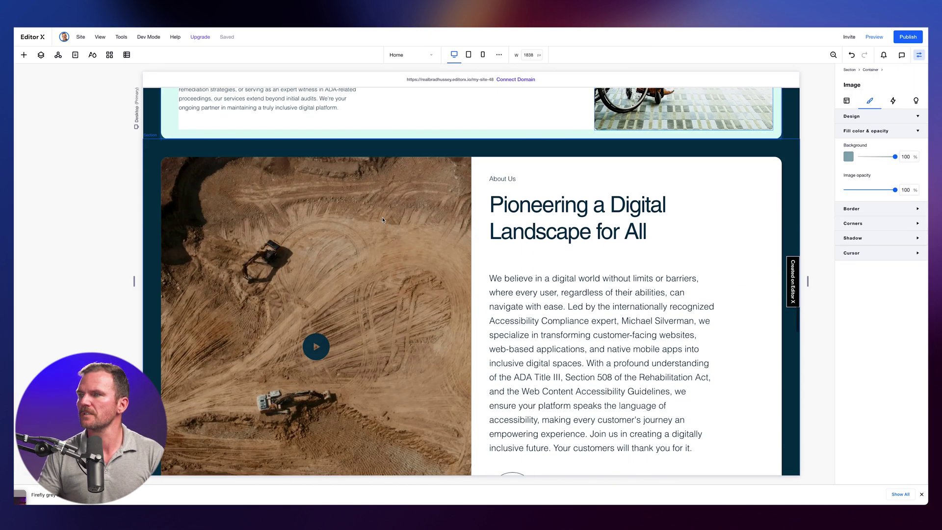
pyautogui.click(375, 207)
pyautogui.click(186, 186)
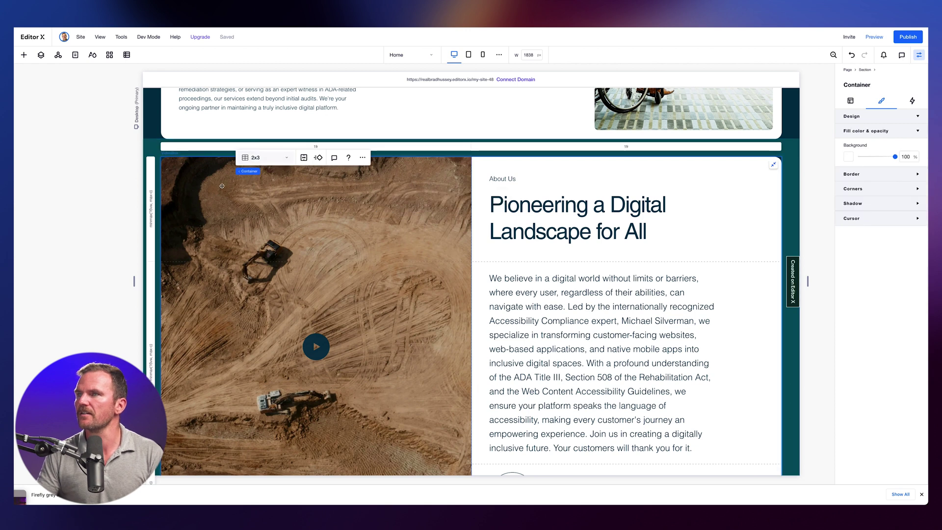
pyautogui.rightClick(342, 196)
pyautogui.click(352, 175)
pyautogui.click(342, 140)
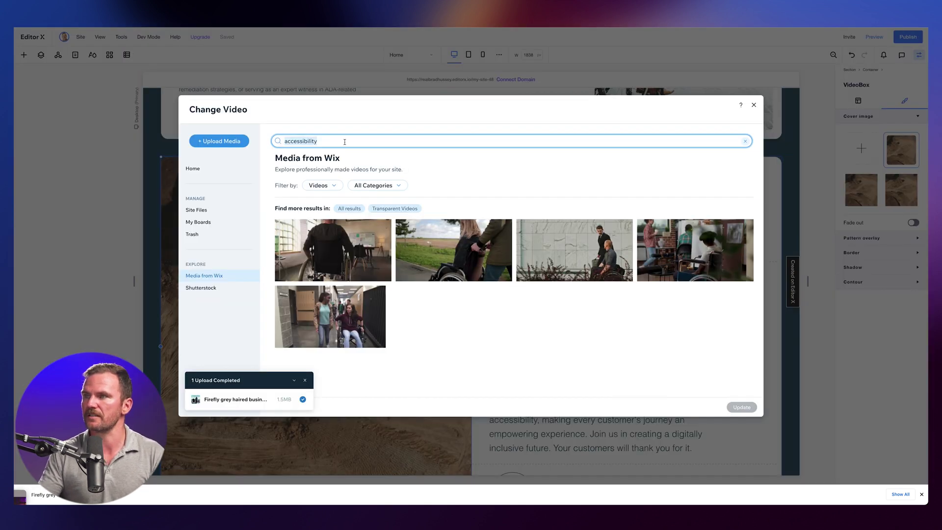
pyautogui.click(379, 267)
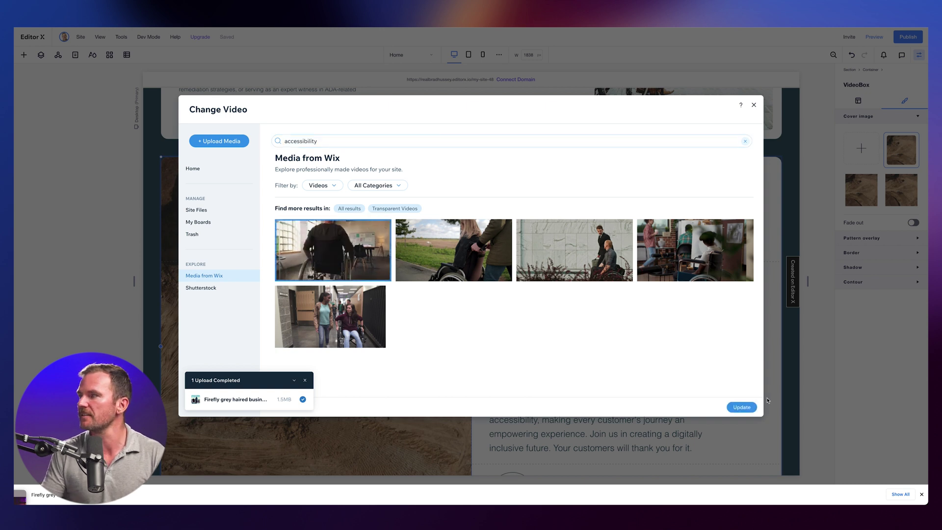
pyautogui.click(743, 409)
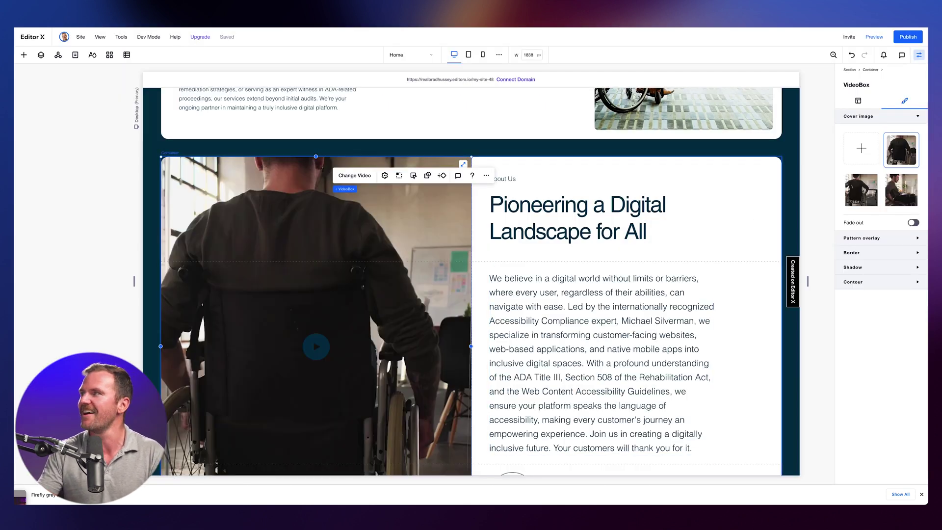
# Review the rest of the page down to the footer and return to the hero section.
pyautogui.scroll(-15, 604, 283)
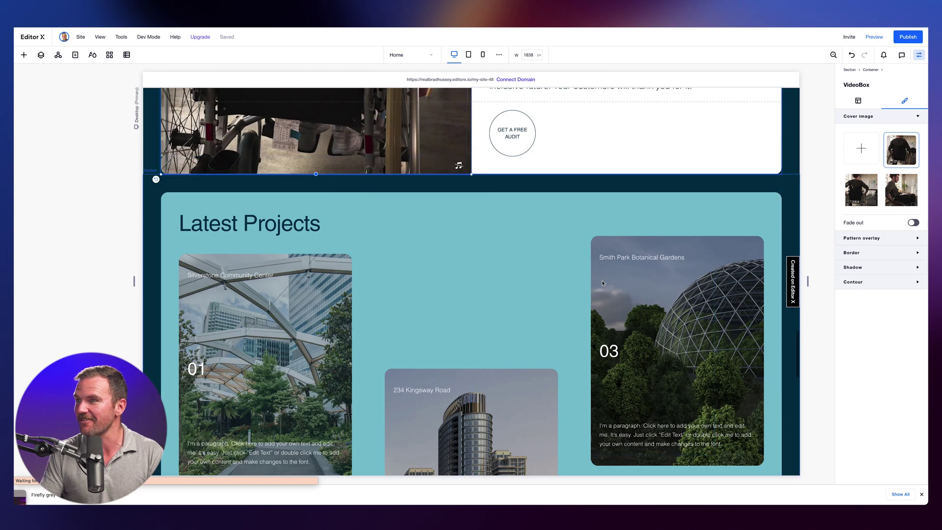
pyautogui.scroll(-20, 604, 284)
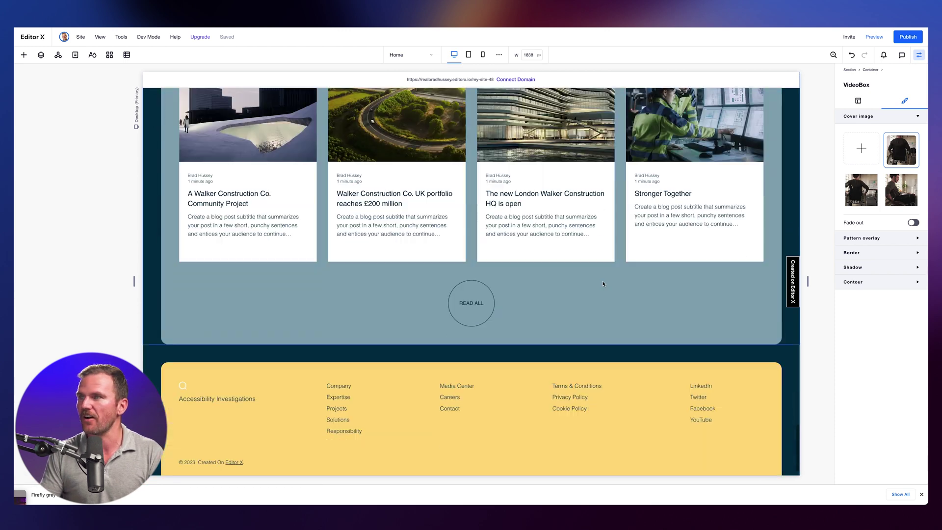
pyautogui.scroll(-3, 604, 282)
pyautogui.scroll(20, 543, 250)
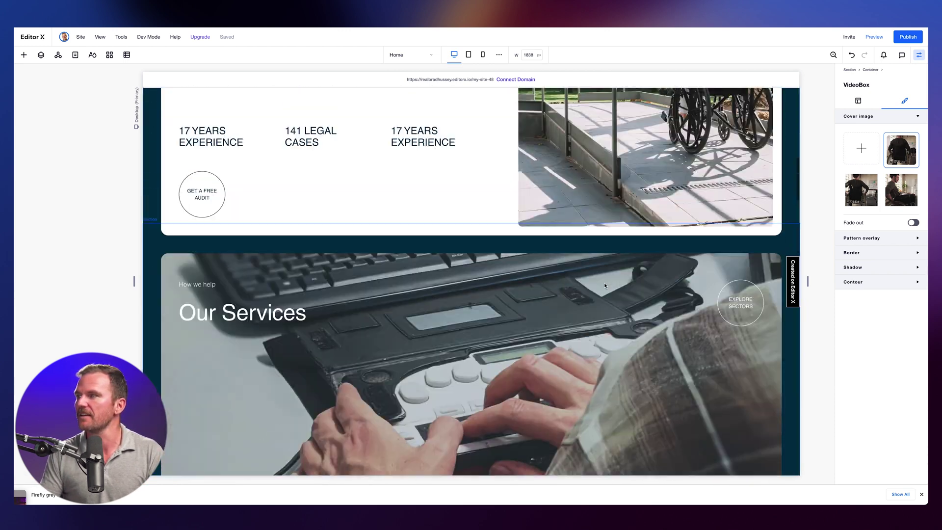
pyautogui.click(542, 250)
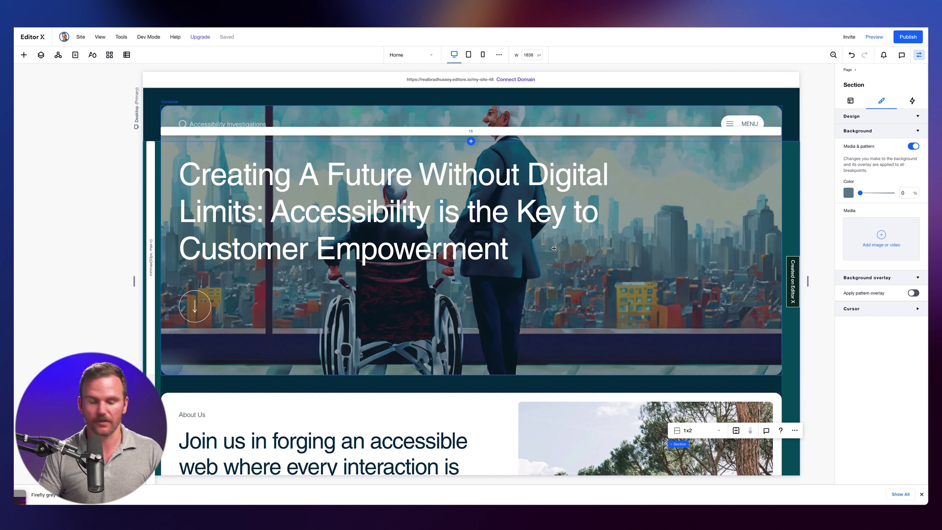